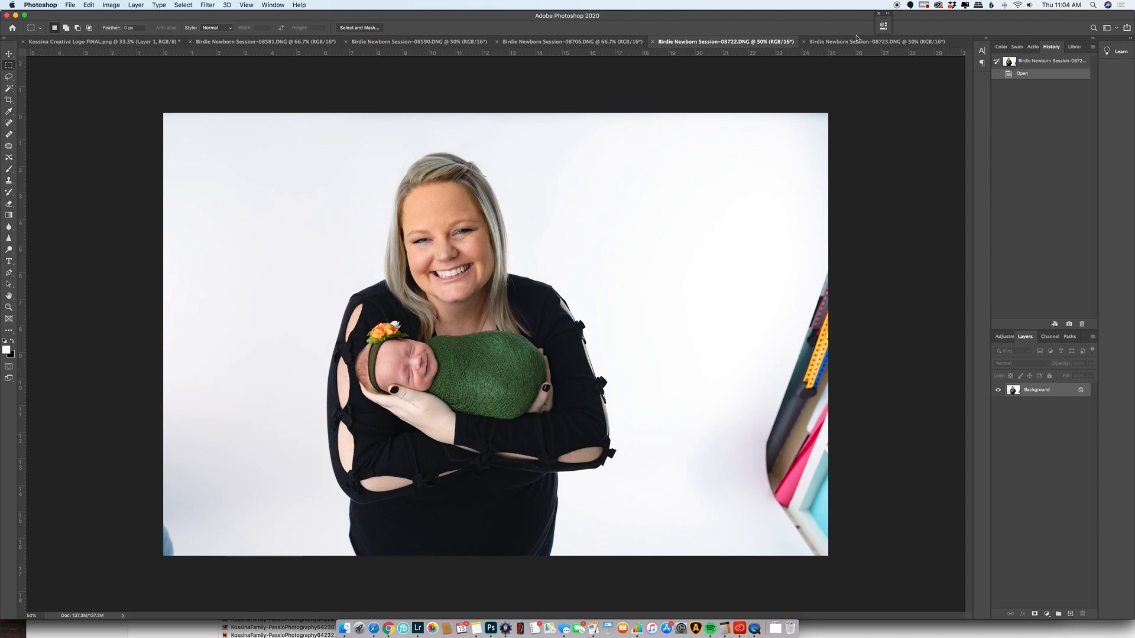
- Compare session photos 08722 and 08725, and copy the Background layer of 08722 into 08725 as a new layer
click(884, 42)
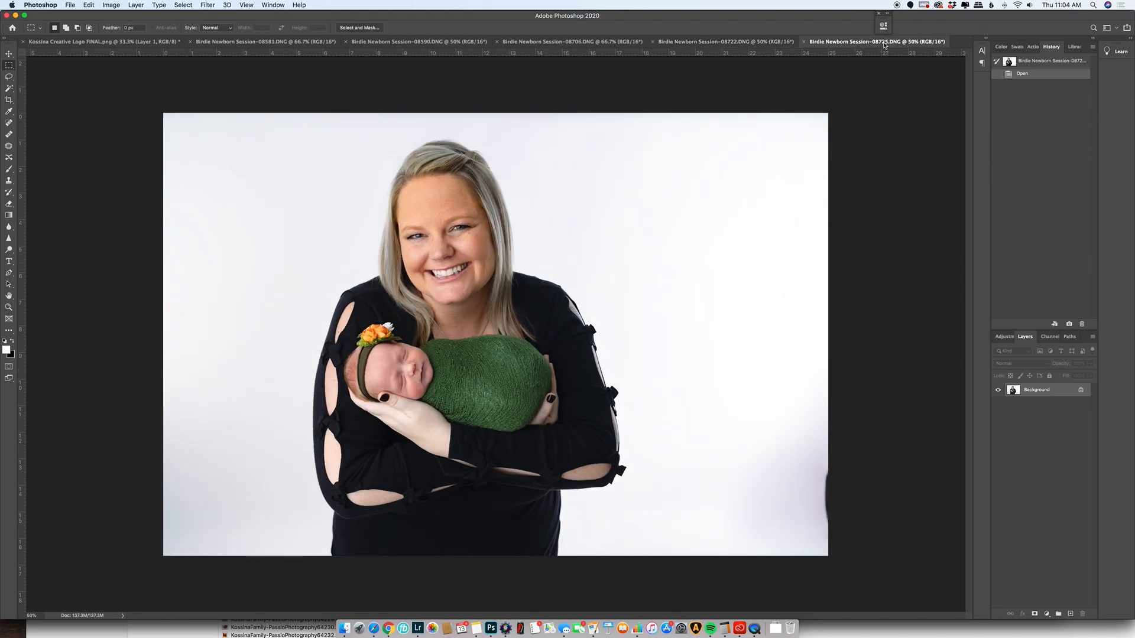
click(731, 42)
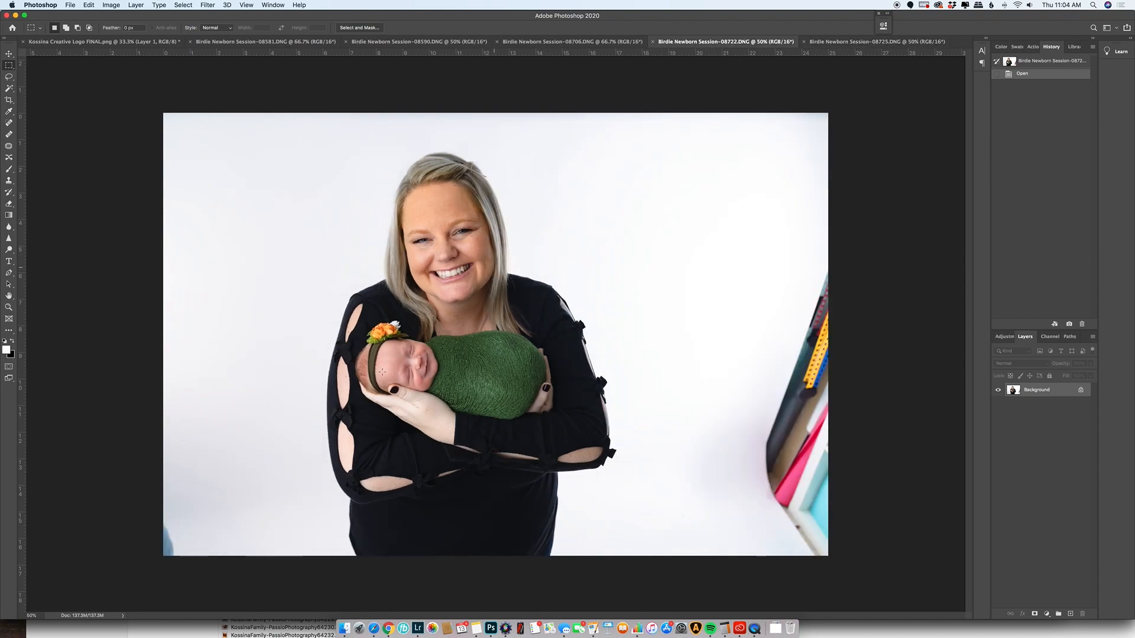
click(896, 42)
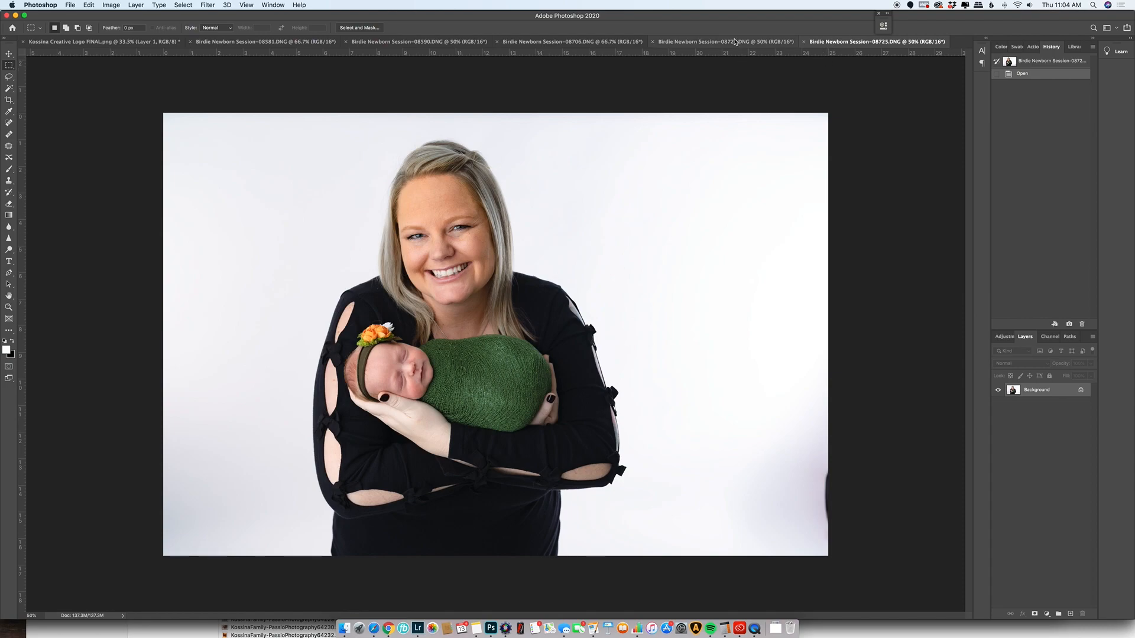
click(734, 43)
drag(733, 44, 254, 300)
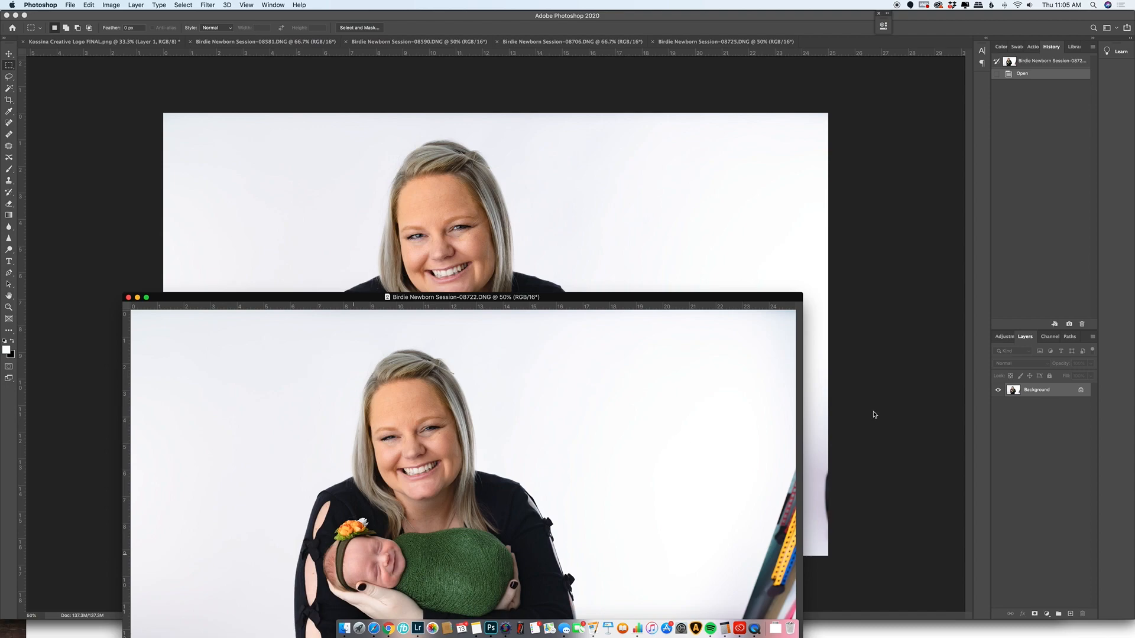
drag(1017, 393, 727, 208)
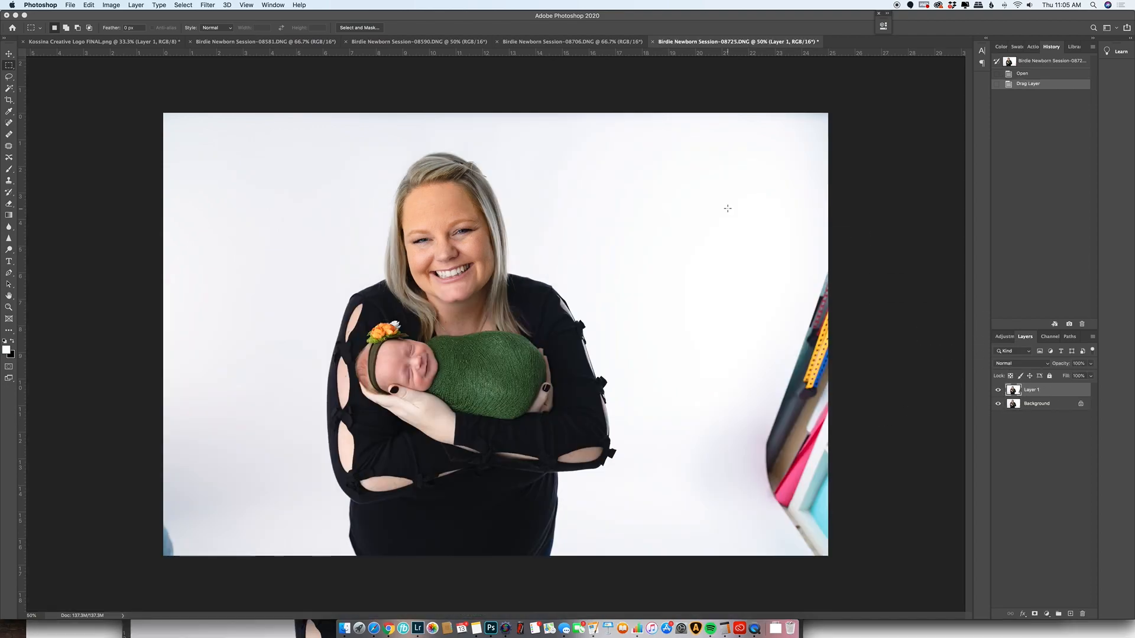
- Compare the two shots by toggling the visibility of Layer 1
click(998, 390)
click(998, 390)
click(998, 390)
click(998, 390)
click(998, 390)
click(998, 390)
- Copy a rectangular area around the baby and the mother's arms from Layer 1 onto a new layer, and hide Layer 1
drag(299, 274, 627, 510)
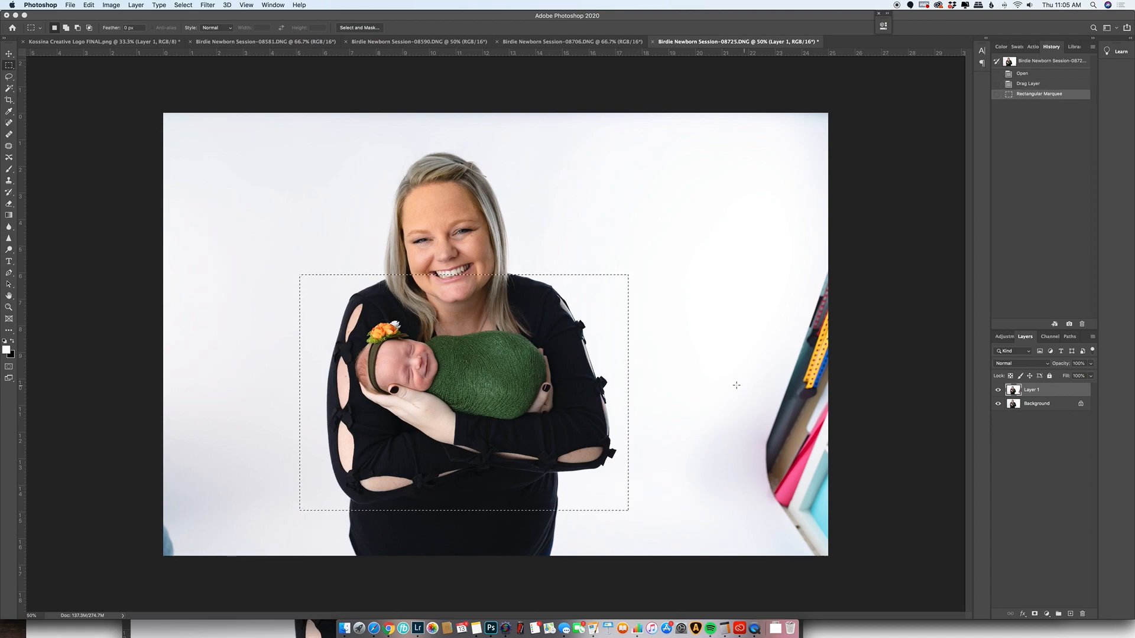
key(super+j)
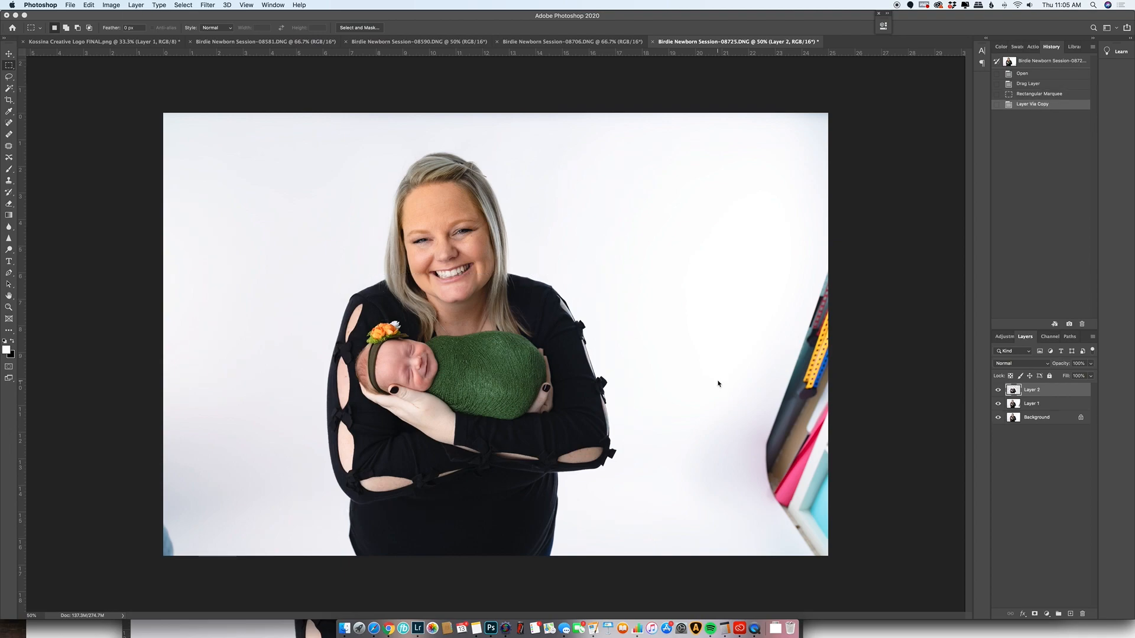
click(997, 404)
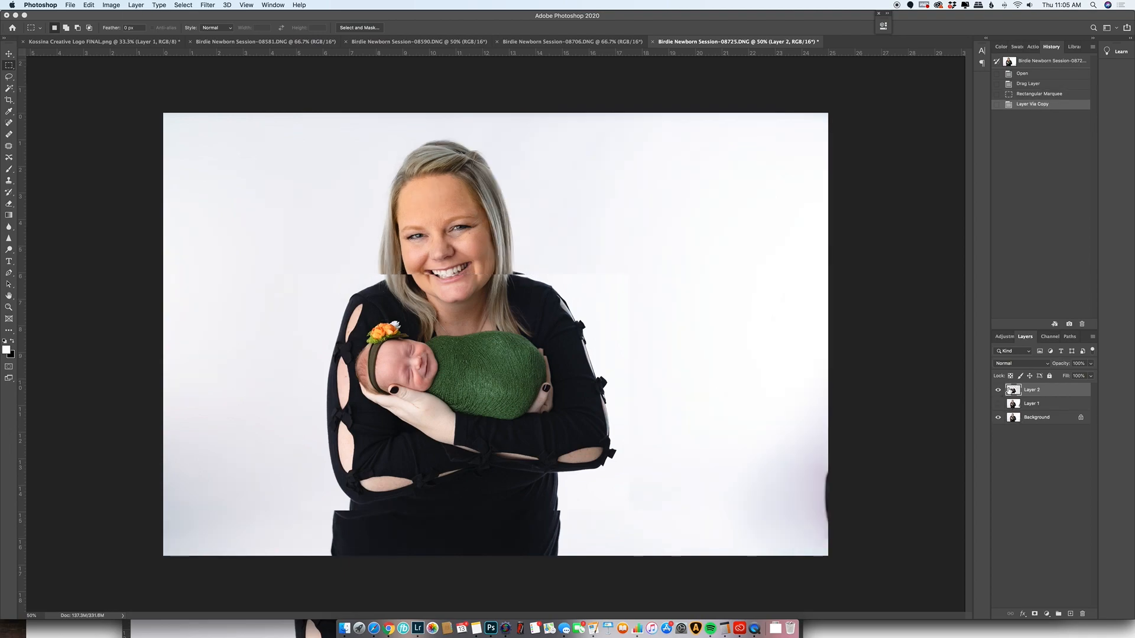
click(998, 418)
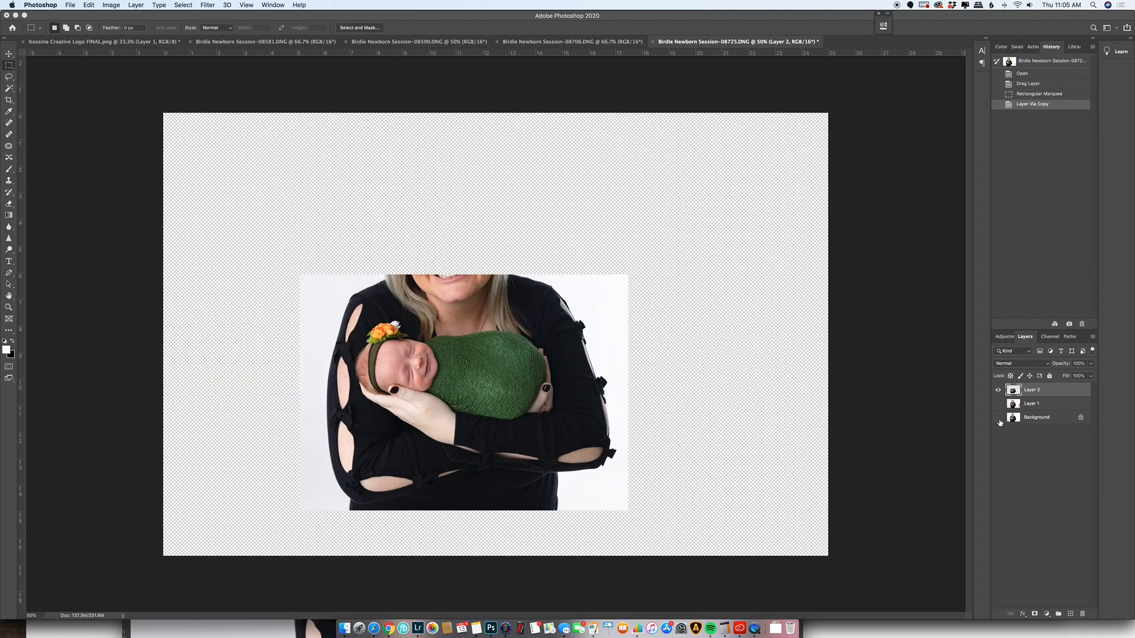
click(999, 418)
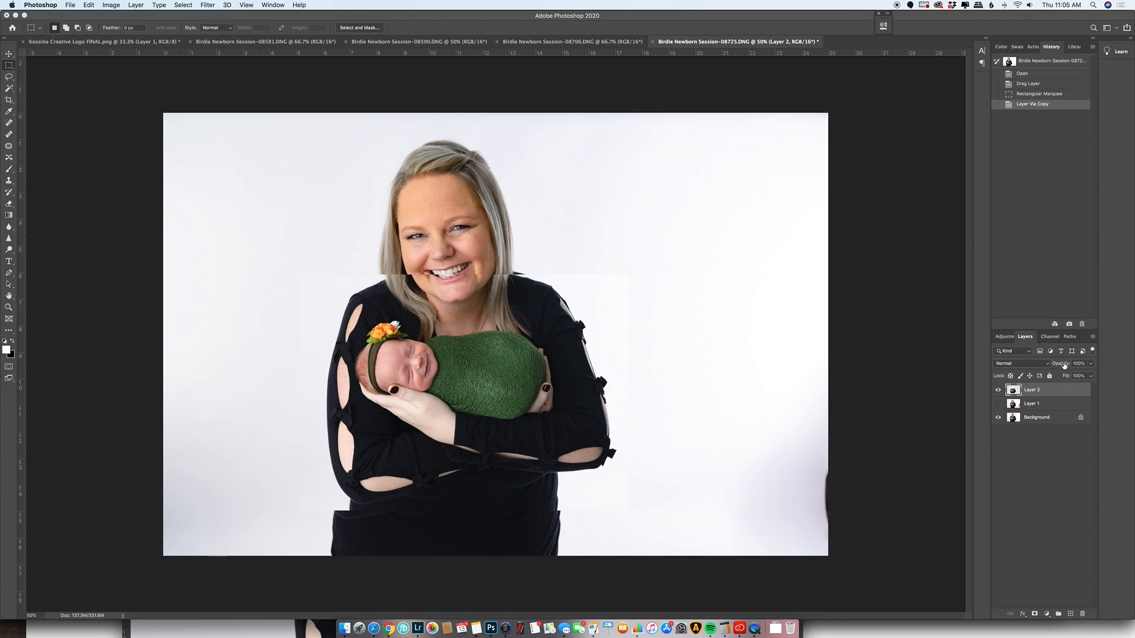
- Lower Layer 2's opacity to 80%, scale it to 102.65% with Free Transform, and move it over the baby below
drag(1062, 365, 1061, 364)
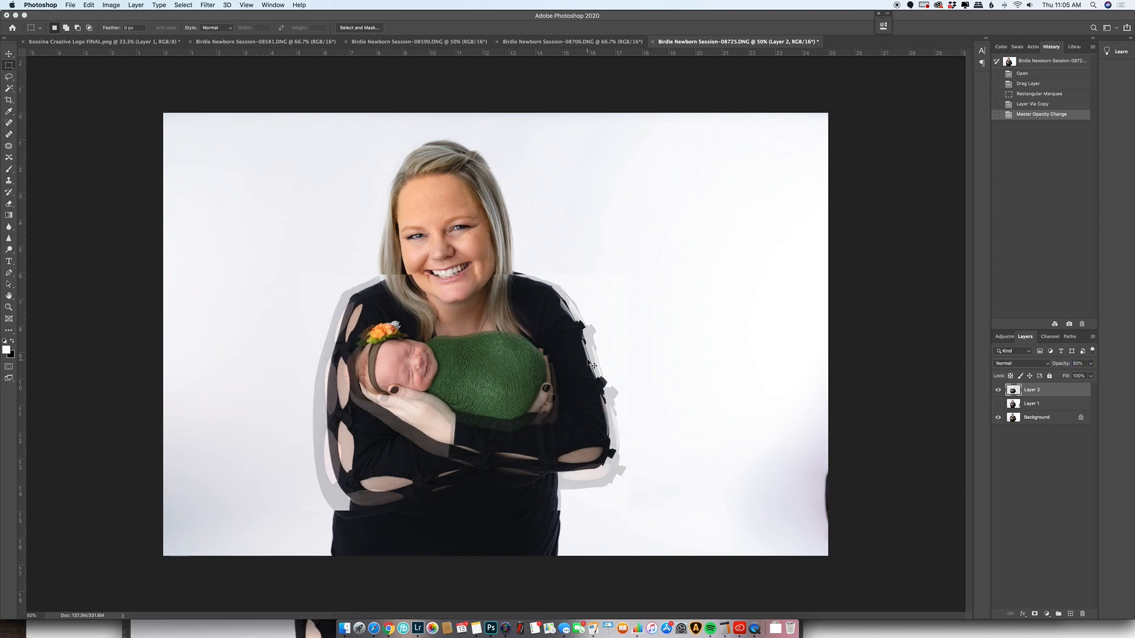
key(super+t)
drag(299, 275, 290, 268)
drag(439, 344, 441, 354)
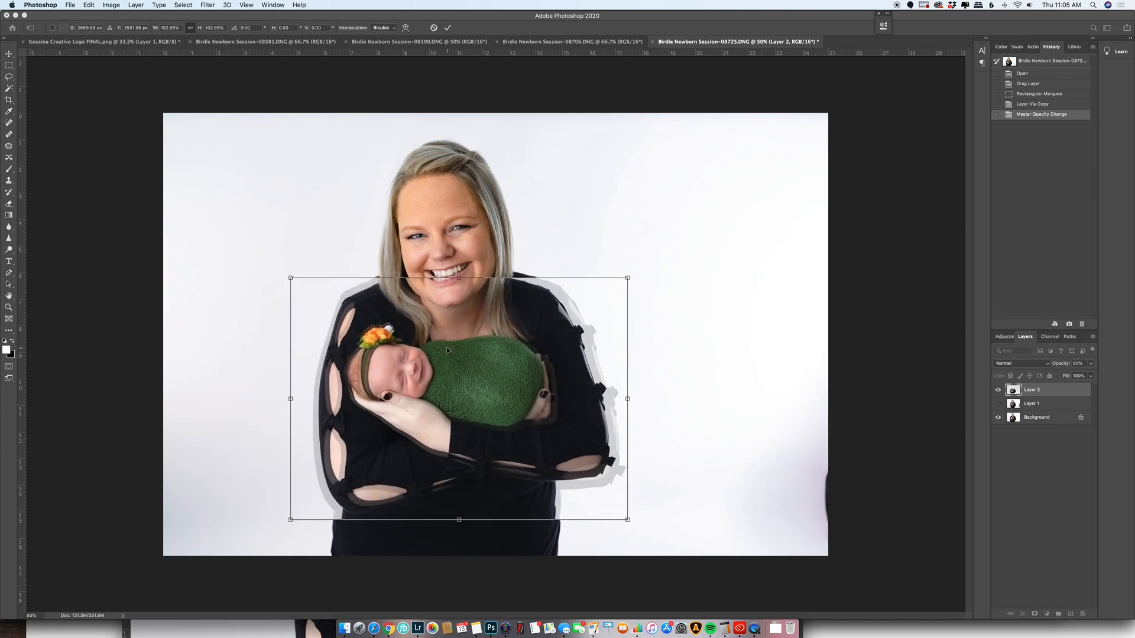
key(super+1)
drag(314, 392, 318, 390)
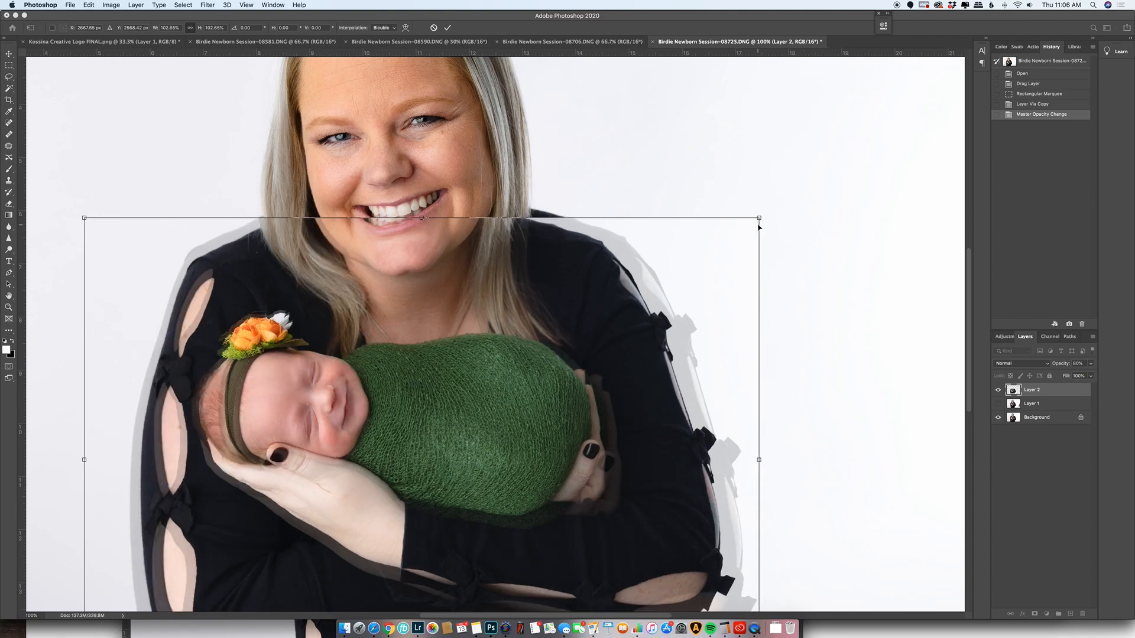
- Enlarge the Layer 2 patch further to 106.52% and align its baby, hands and arms with the photo underneath
scroll(780, 438, down, 3)
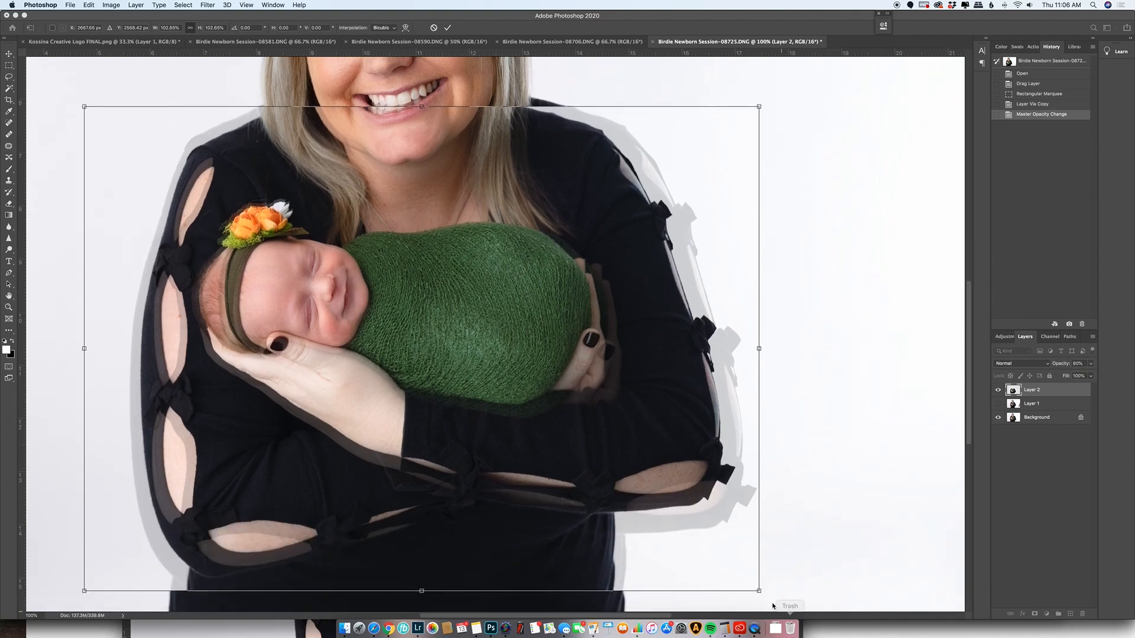
drag(758, 590, 773, 603)
drag(656, 504, 660, 509)
drag(381, 352, 377, 353)
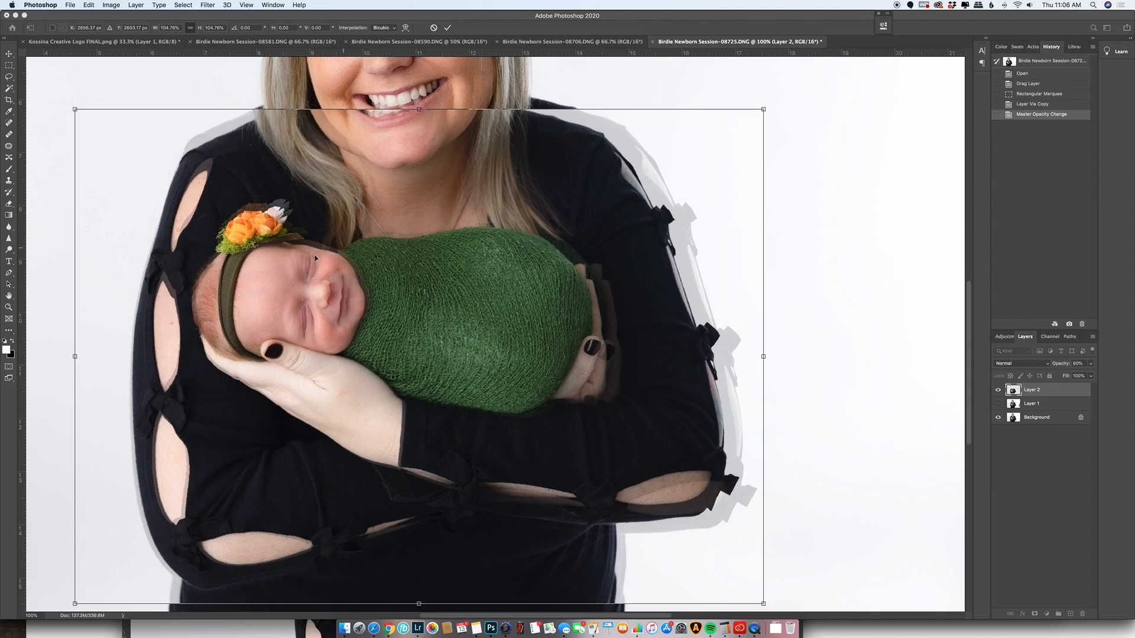
drag(761, 110, 775, 106)
drag(435, 331, 434, 332)
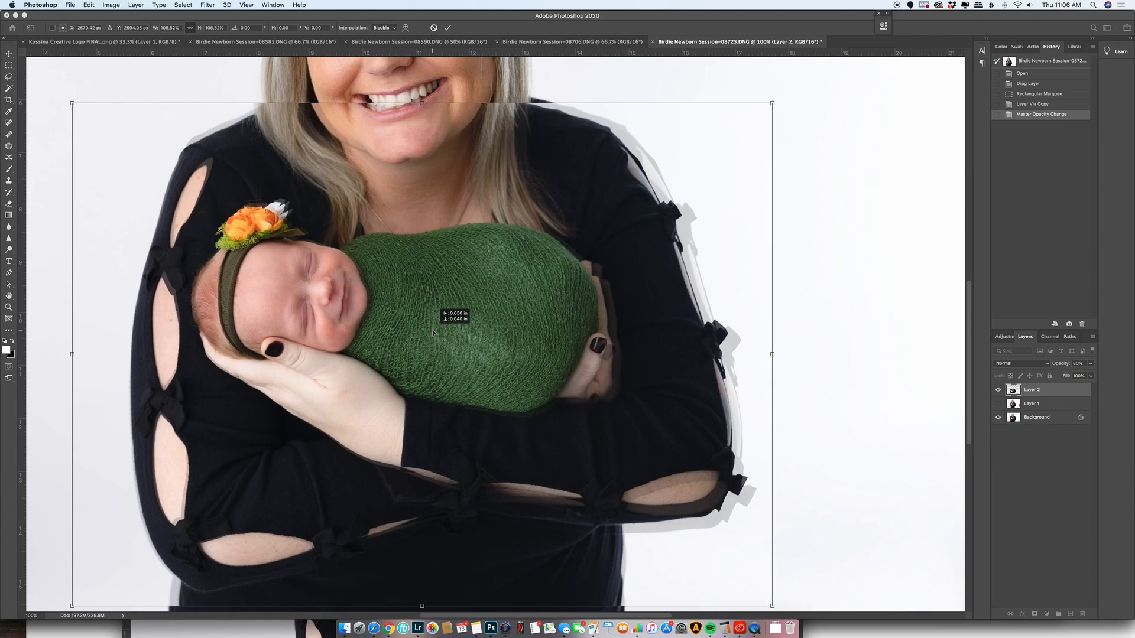
scroll(431, 329, down, 2)
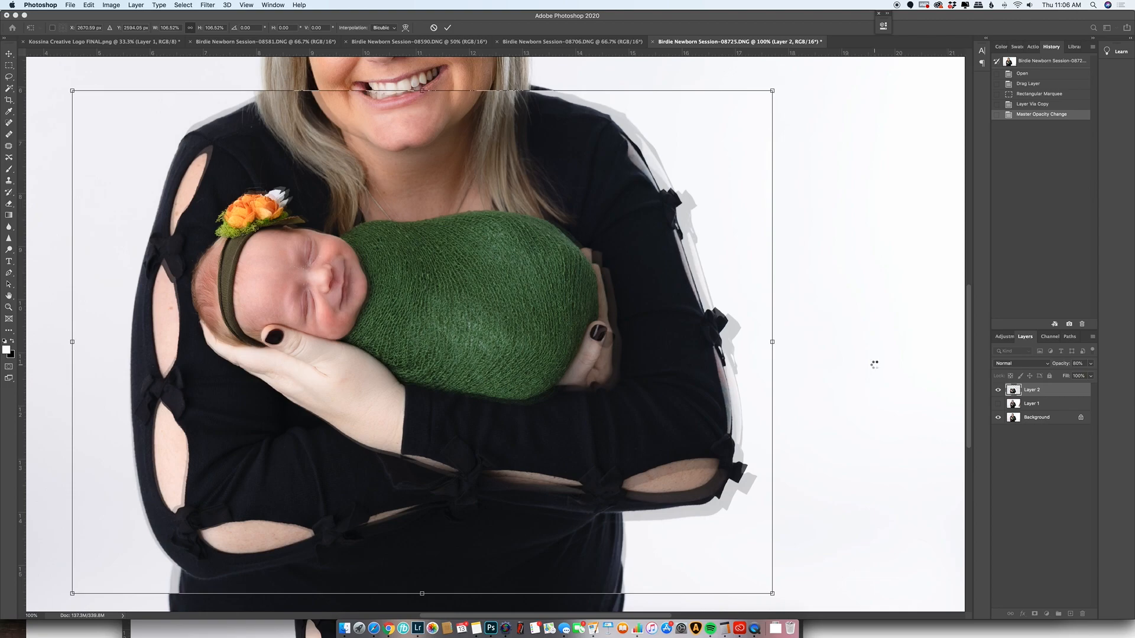
- Restore Layer 2's opacity to 100% and add a layer mask inverted to black
drag(1059, 367, 1101, 365)
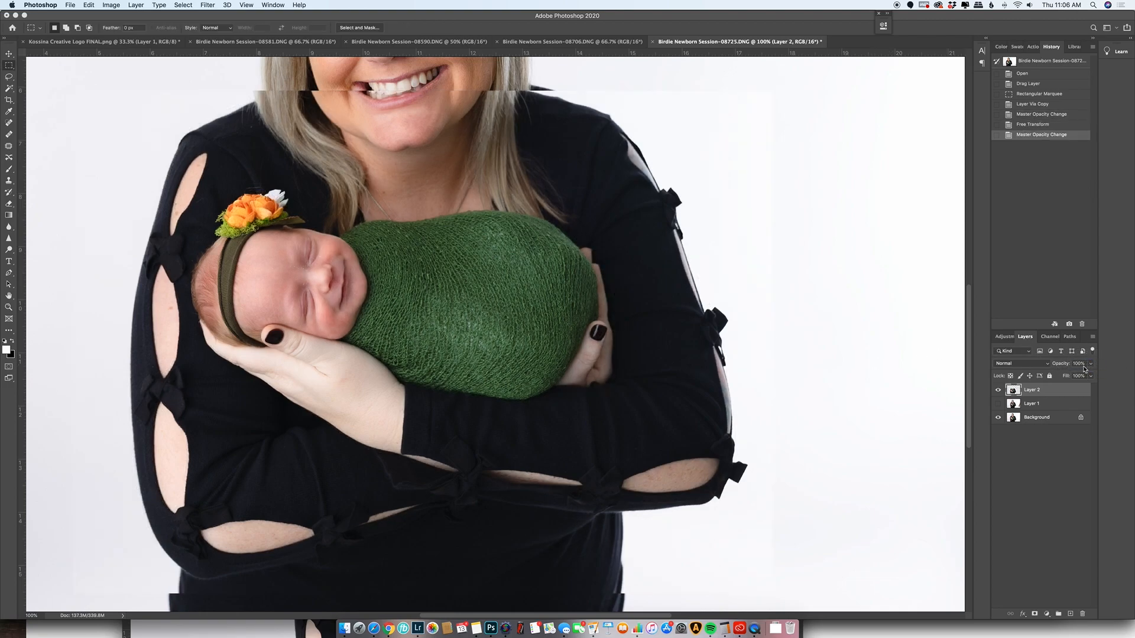
click(1035, 614)
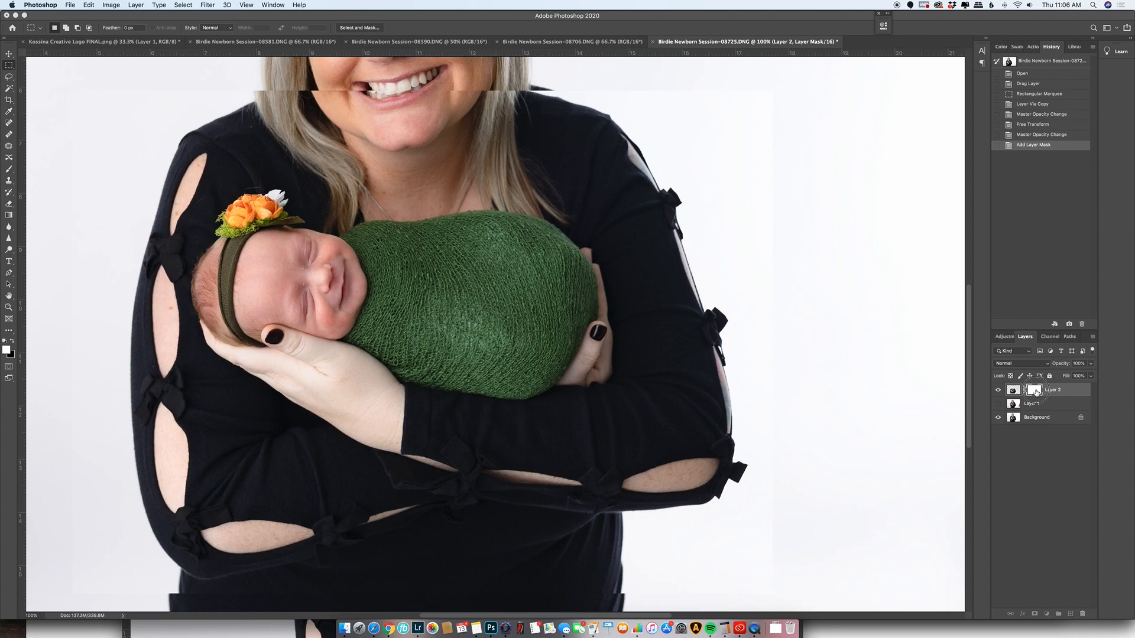
key(cmd+i)
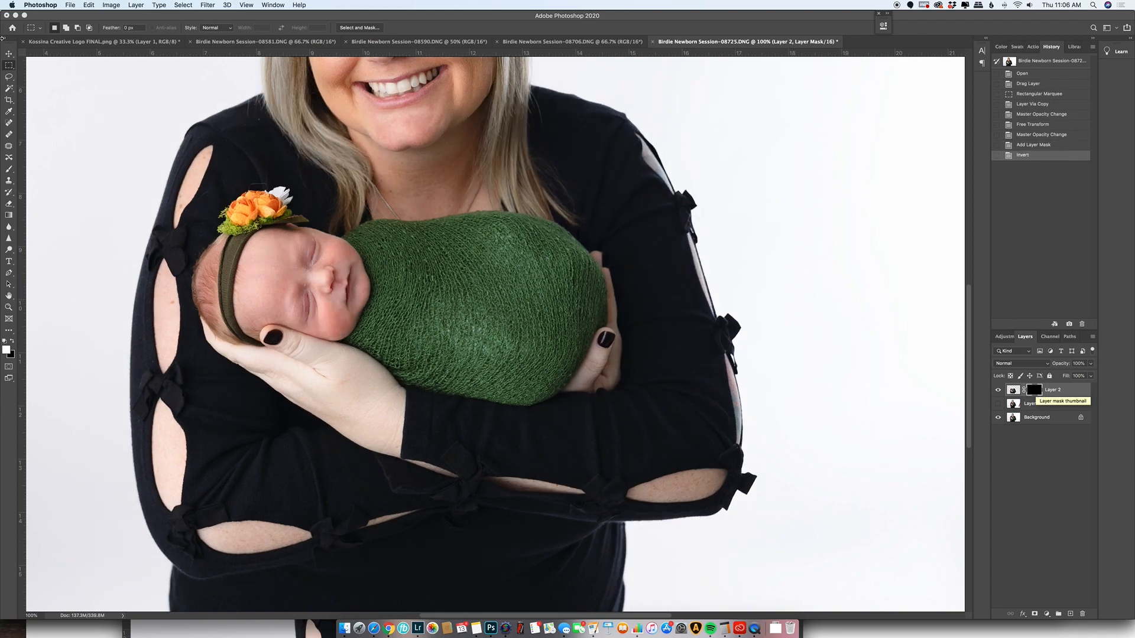
- Set up the Brush tool with a size of 380 px and a hardness of 58%
click(9, 171)
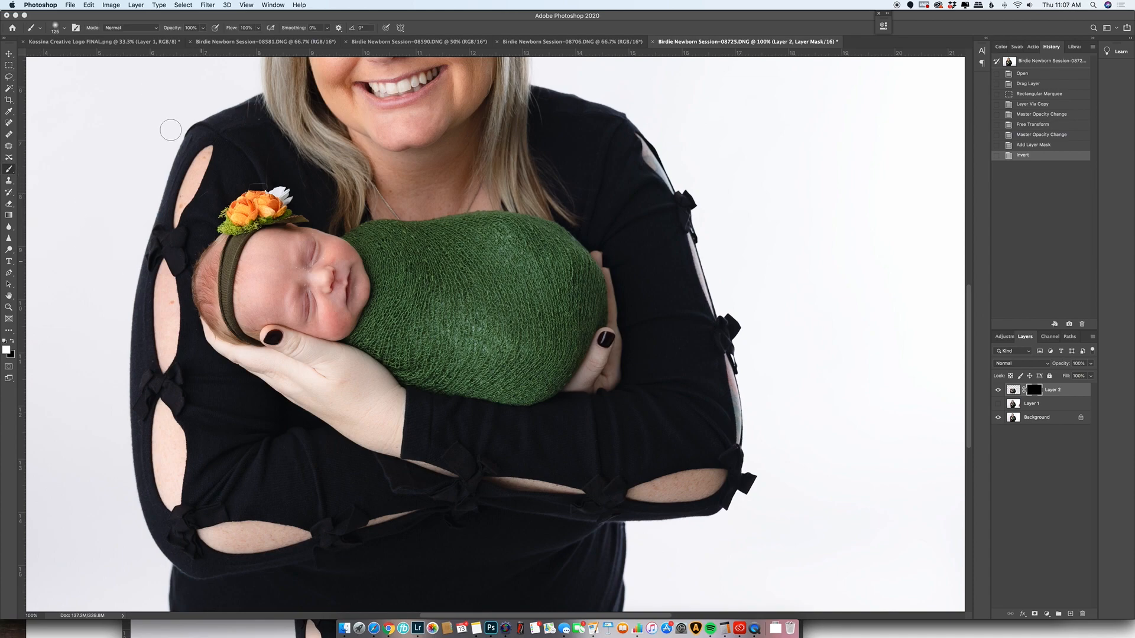
click(56, 30)
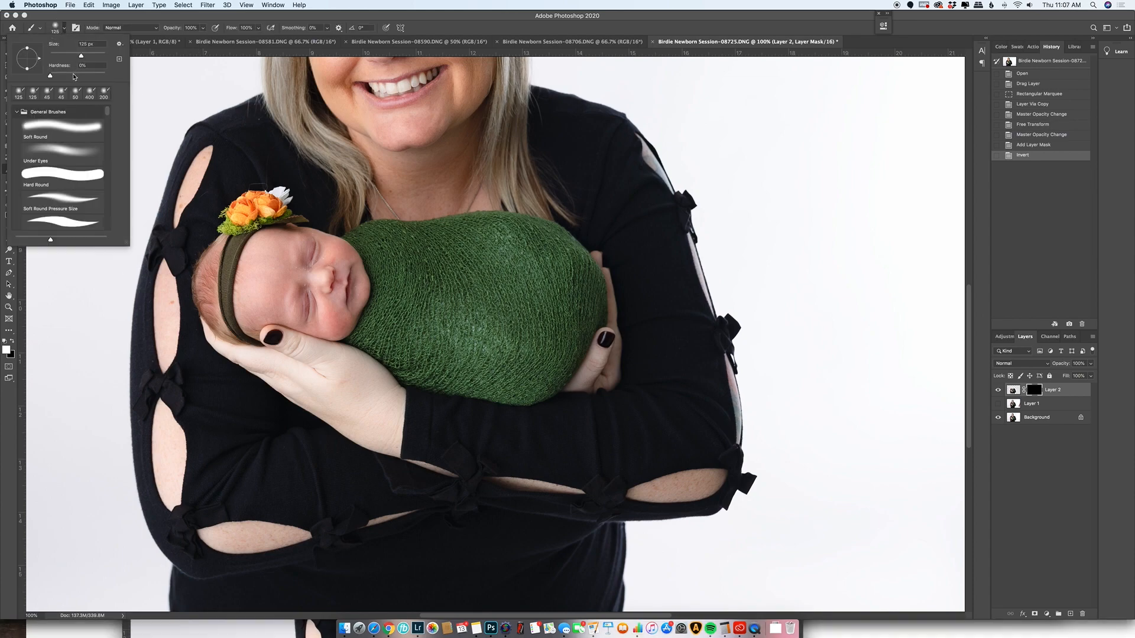
mouse_move(52, 76)
mouse_down()
mouse_move(92, 76)
mouse_move(41, 76)
mouse_up()
drag(83, 57, 97, 57)
click(64, 29)
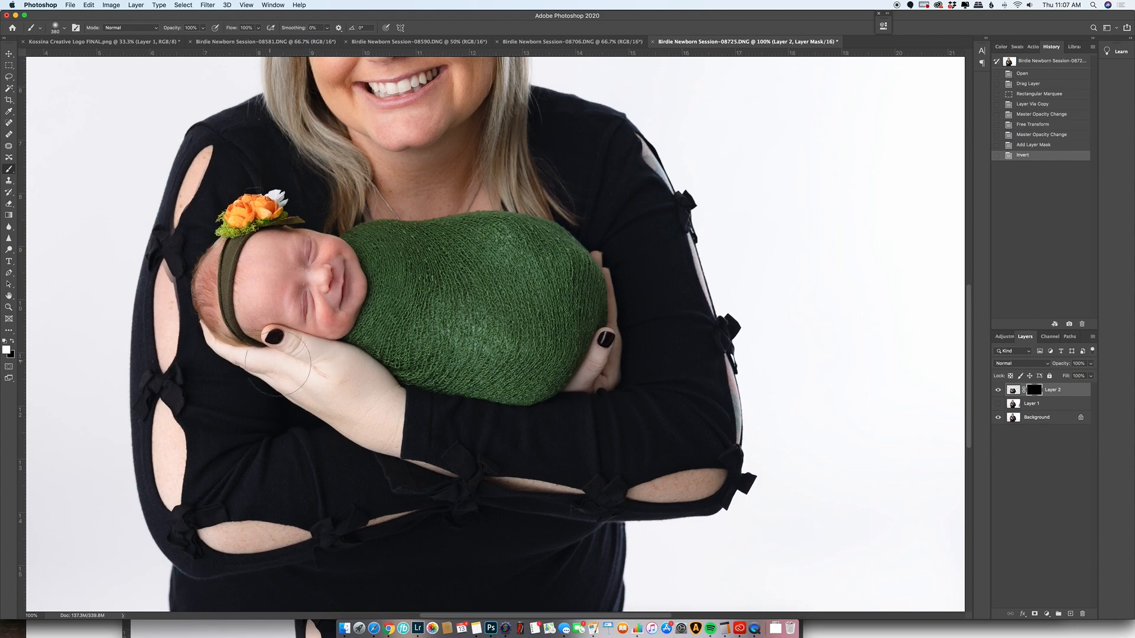
- Paint white on Layer 2's mask to reveal the smiling baby's head and the supporting hand
click(310, 353)
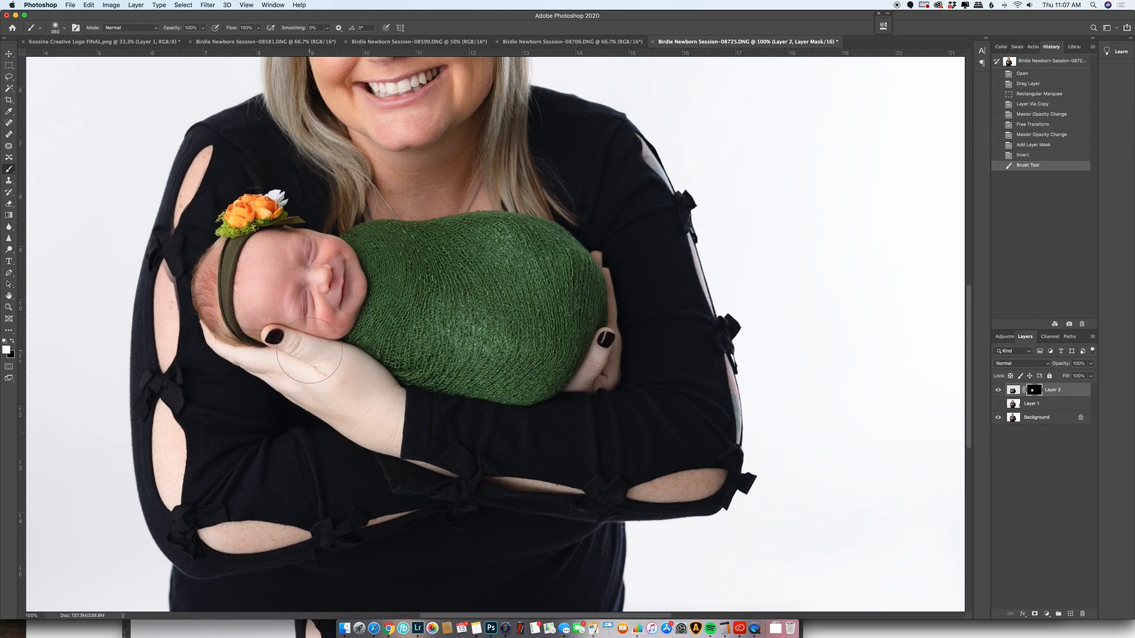
scroll(626, 402, down, 1)
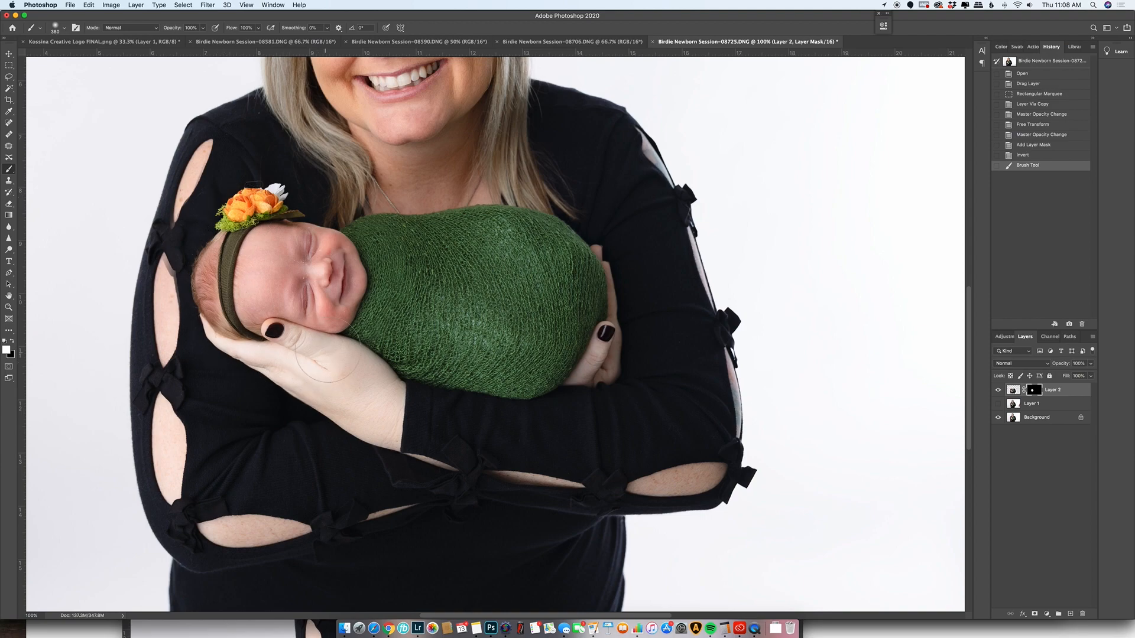
drag(331, 358, 363, 371)
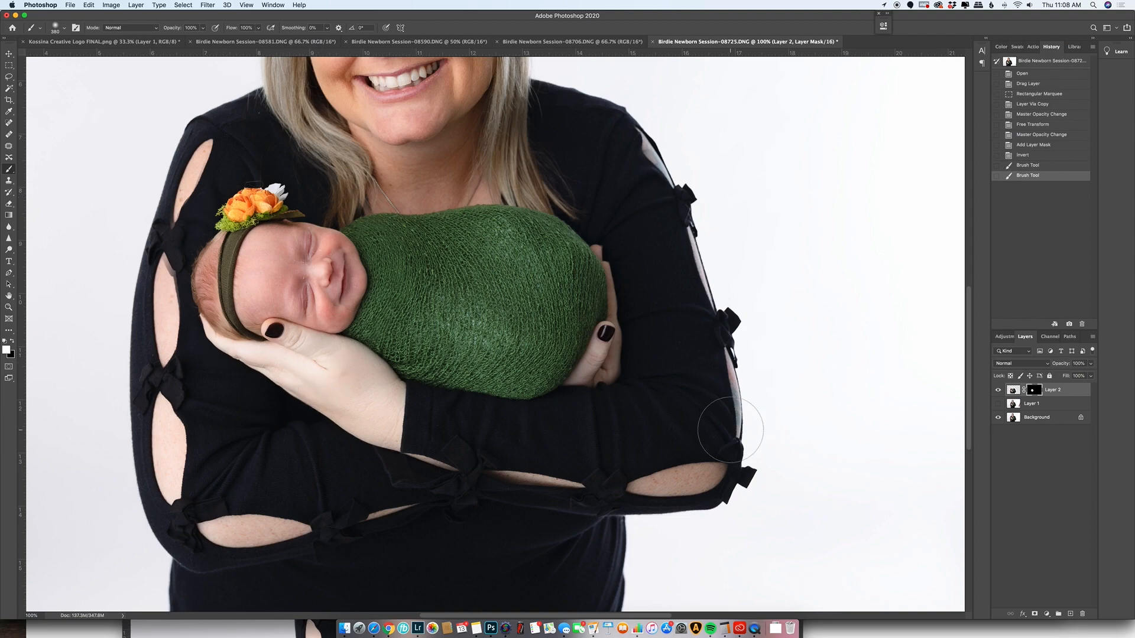
- Check the head swap by toggling Layer 2's visibility for a before-and-after comparison
click(998, 390)
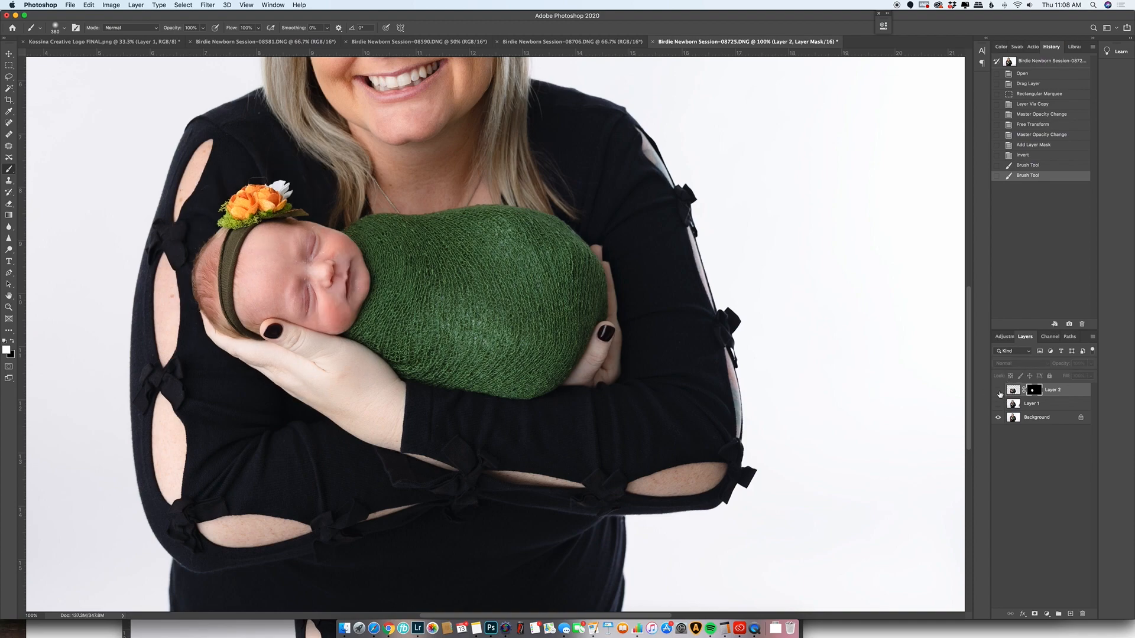
click(998, 390)
click(998, 391)
click(998, 391)
click(998, 390)
click(998, 390)
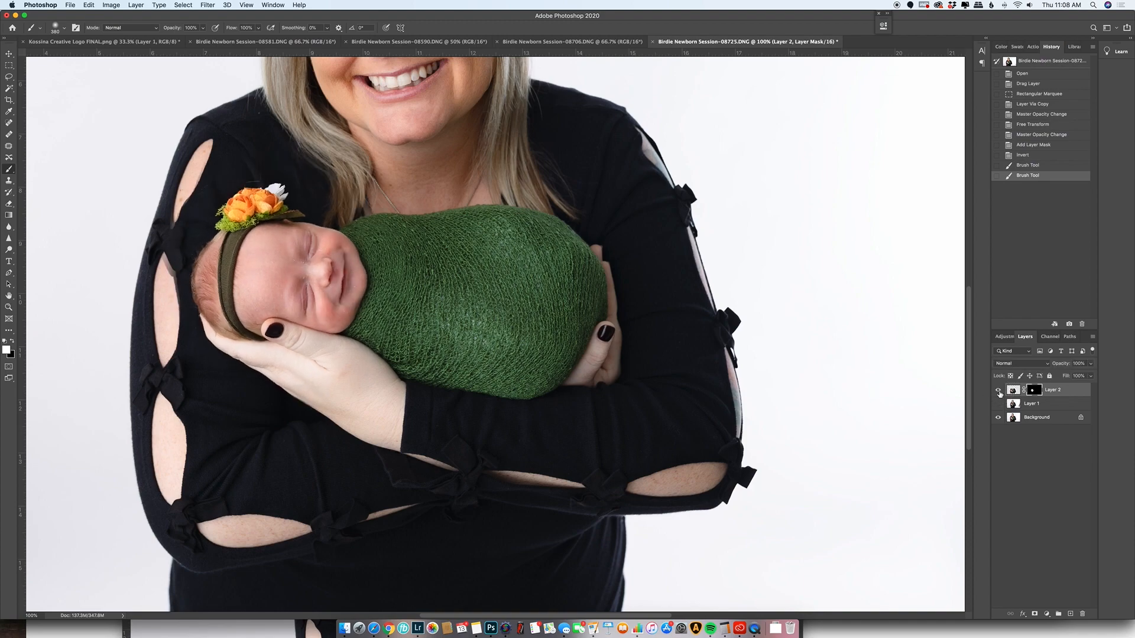
click(998, 390)
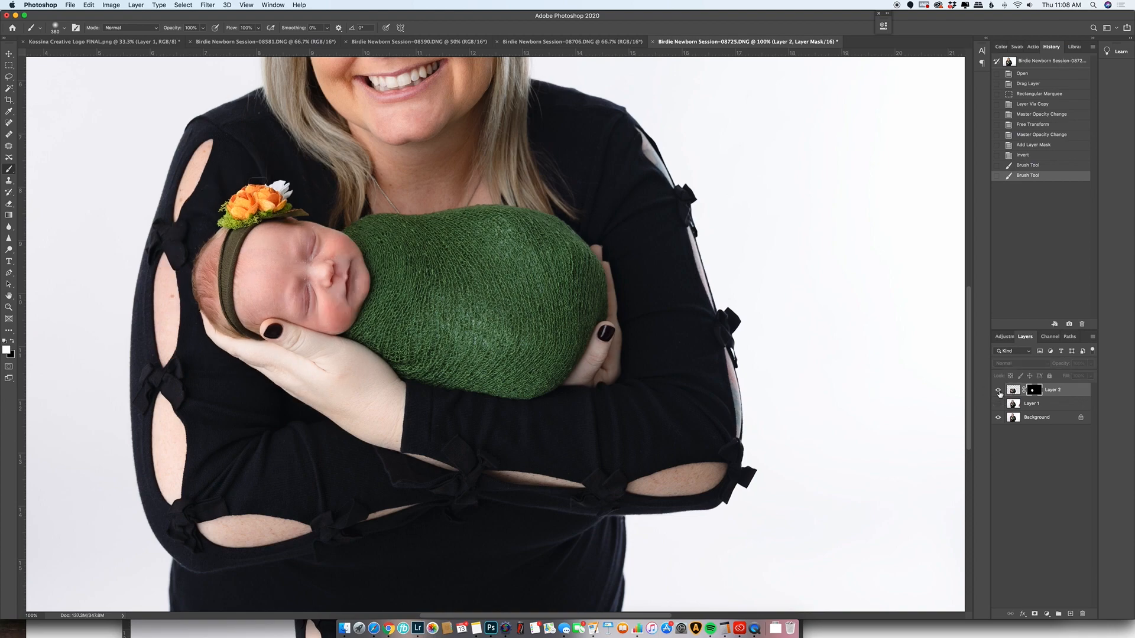
click(998, 391)
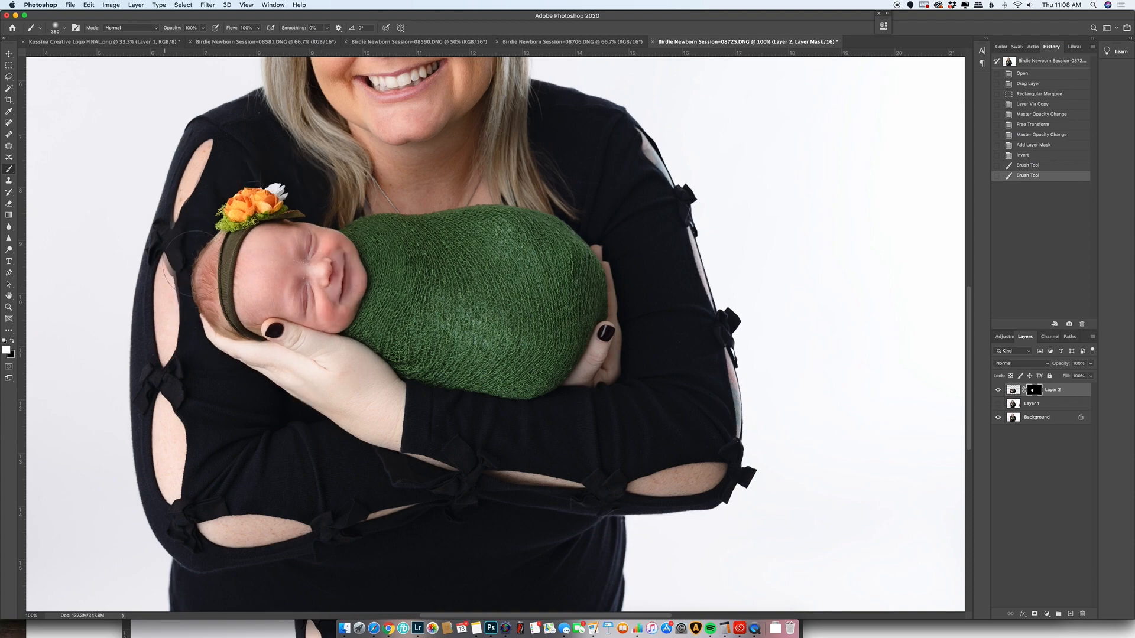
click(998, 390)
click(998, 391)
click(998, 391)
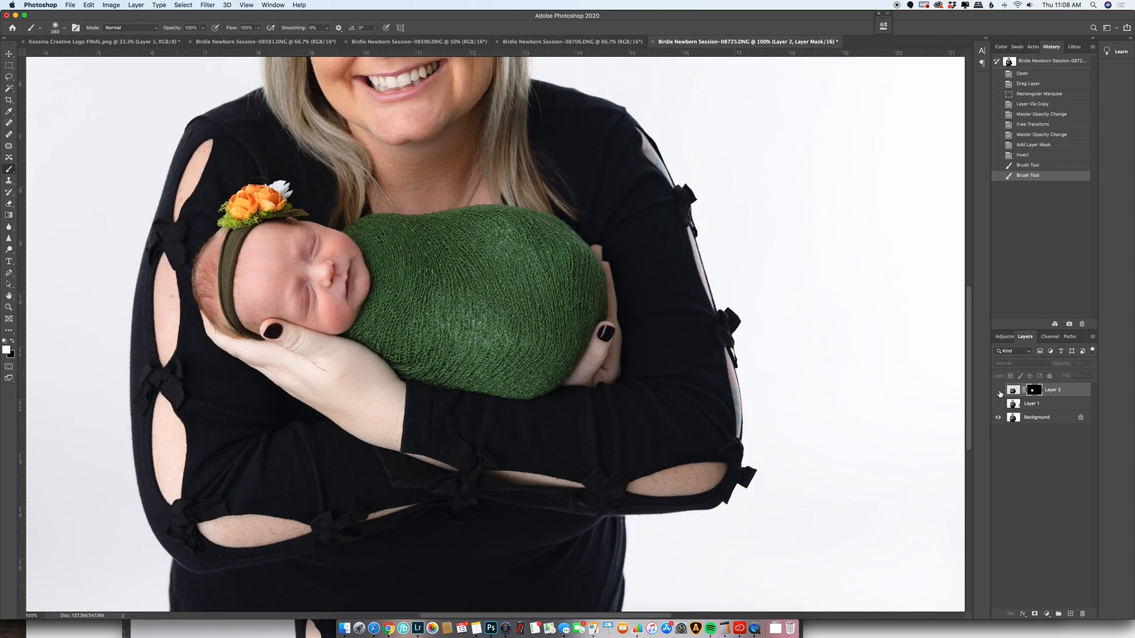
click(998, 390)
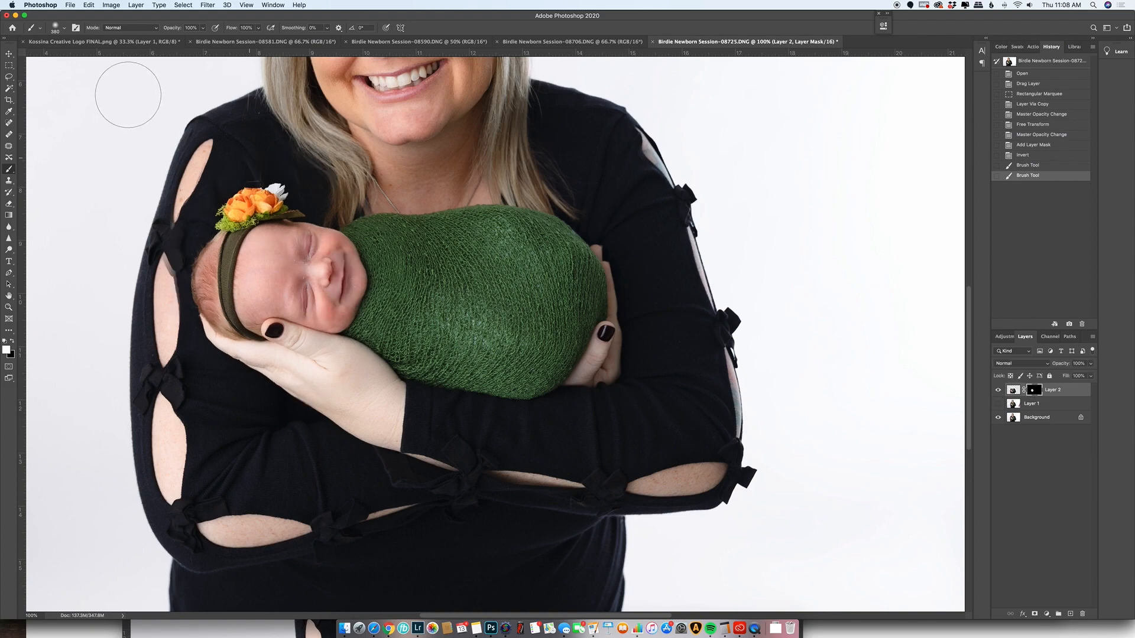
- Swap the foreground colour to black and set the brush size to 250 px for refining Layer 2's mask
scroll(16, 337, up, 1)
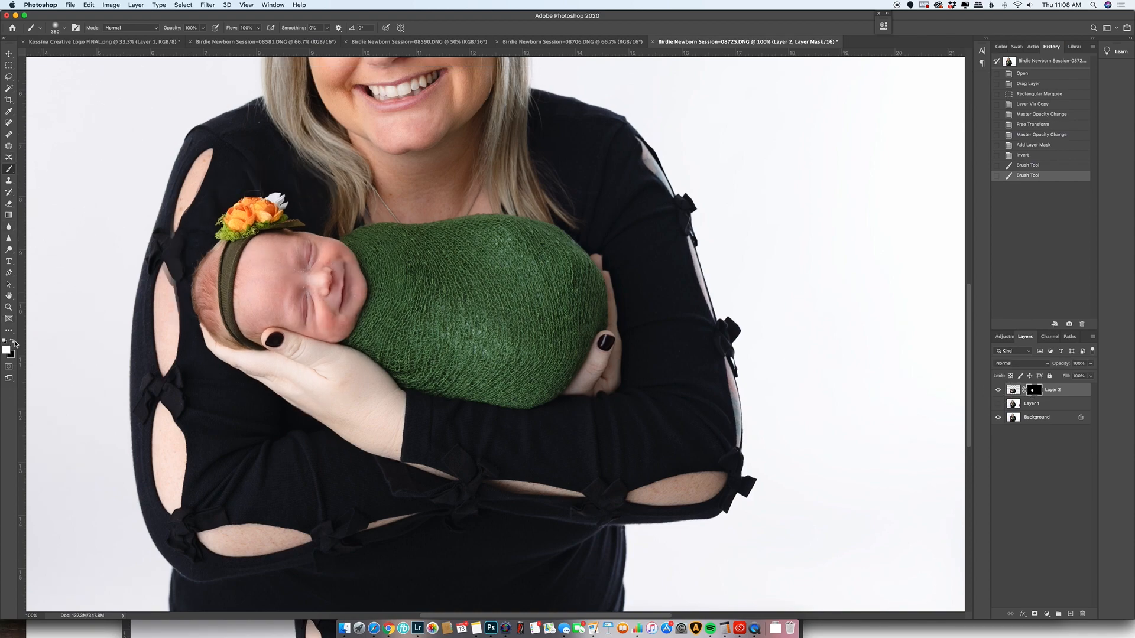
click(13, 343)
click(55, 30)
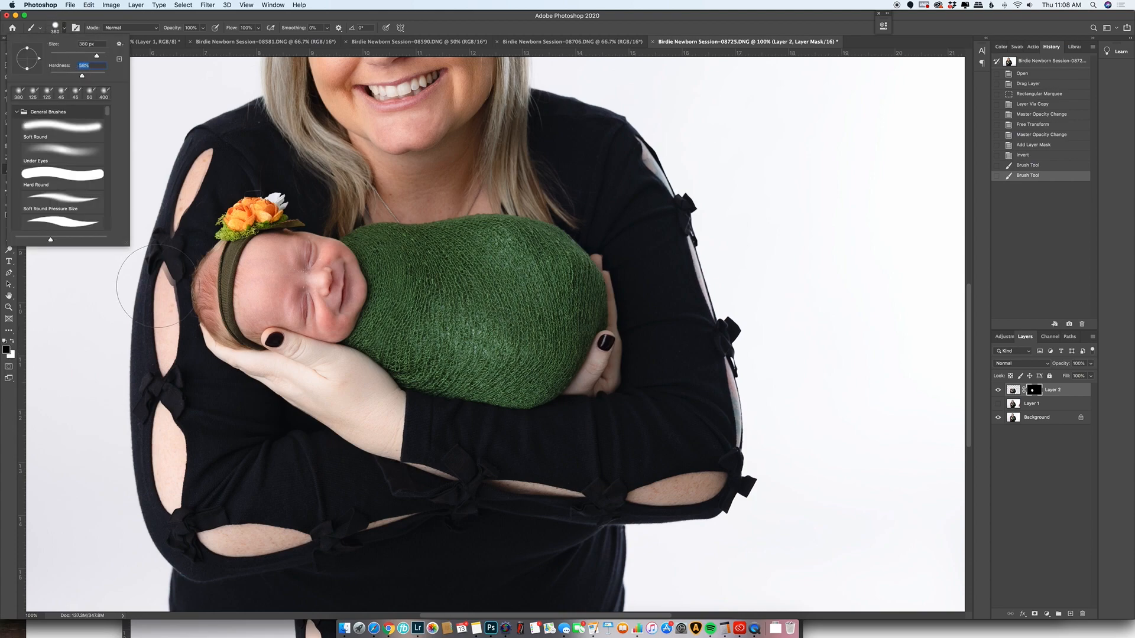
click(76, 27)
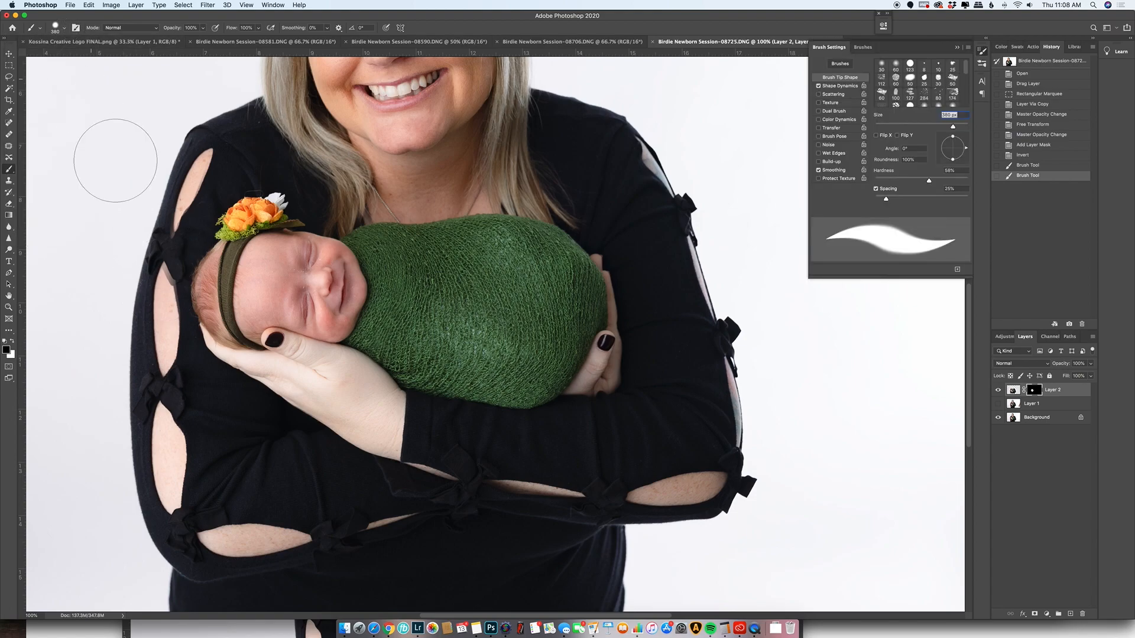
text(200)
key(Return)
key(bracketright)
key(bracketright)
key(bracketright)
key(bracketleft)
key(bracketleft)
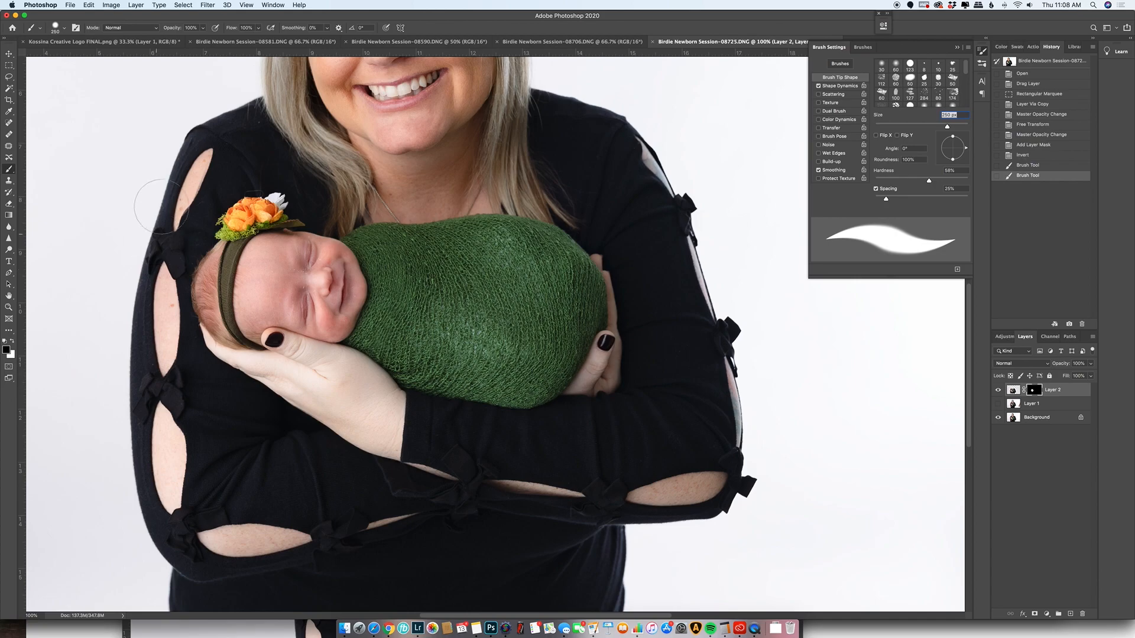
- Paint black on Layer 2's mask along the sleeve behind the baby's head and on the shoulder above the flower
drag(155, 279, 147, 363)
click(229, 148)
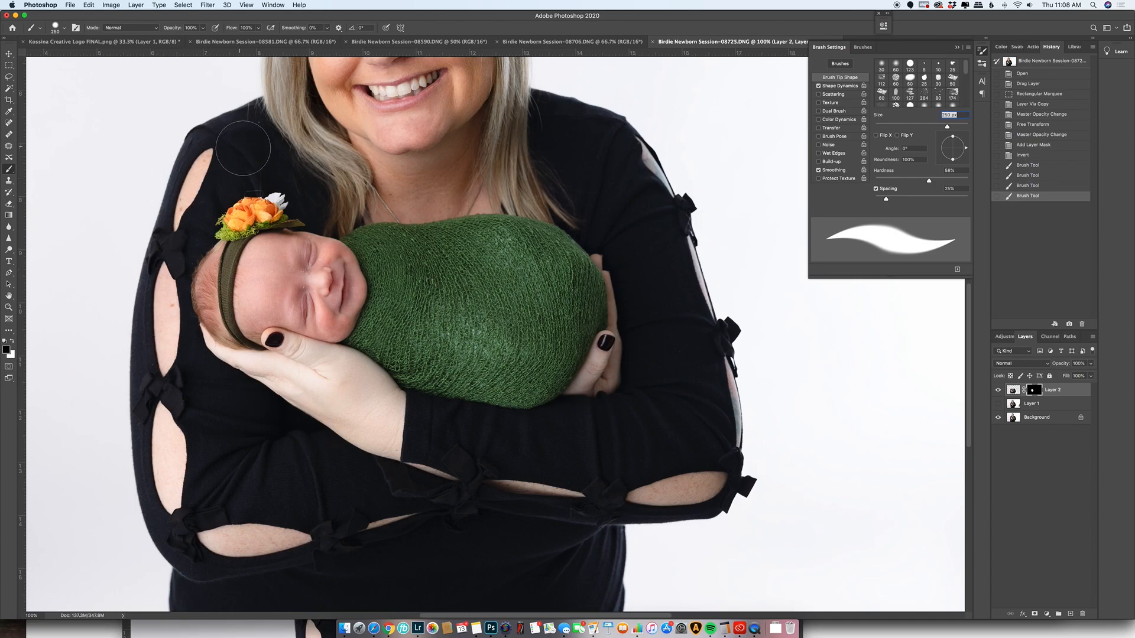
click(244, 147)
click(244, 152)
click(243, 157)
- Reduce the brush to 100 px and paint black on Layer 2's mask close above the flower headband
key(bracketleft)
key(bracketleft)
key(bracketleft)
key(bracketleft)
key(bracketleft)
click(251, 177)
click(252, 183)
click(254, 177)
click(264, 184)
click(258, 172)
click(258, 162)
click(258, 162)
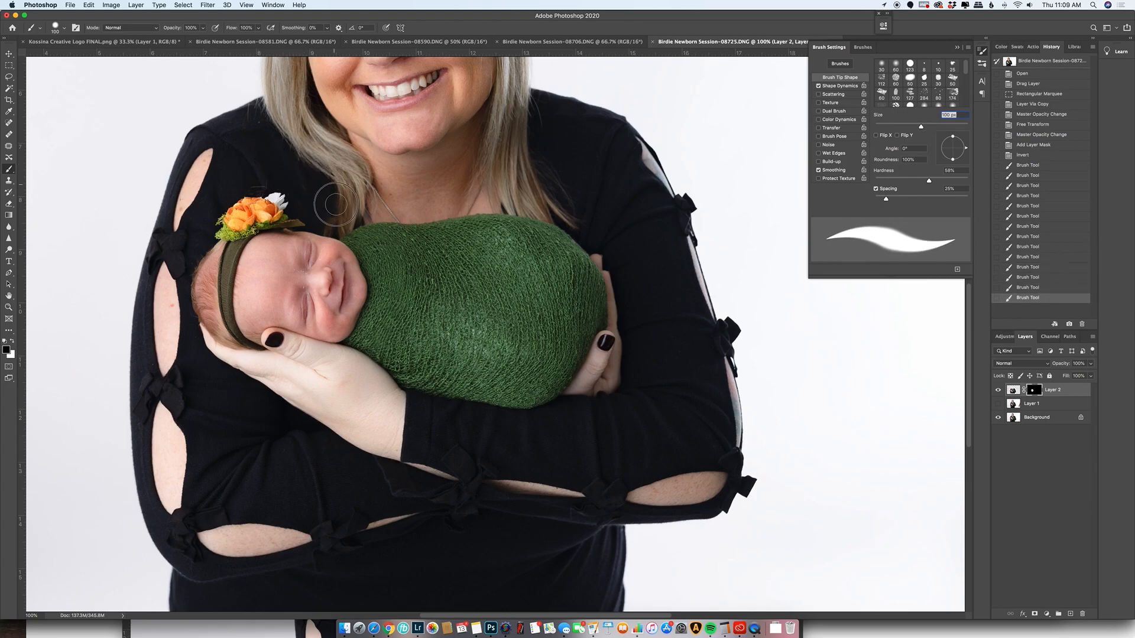
- Paint black on Layer 2's mask over the mother's hair ends between the headband and the green wrap
click(332, 220)
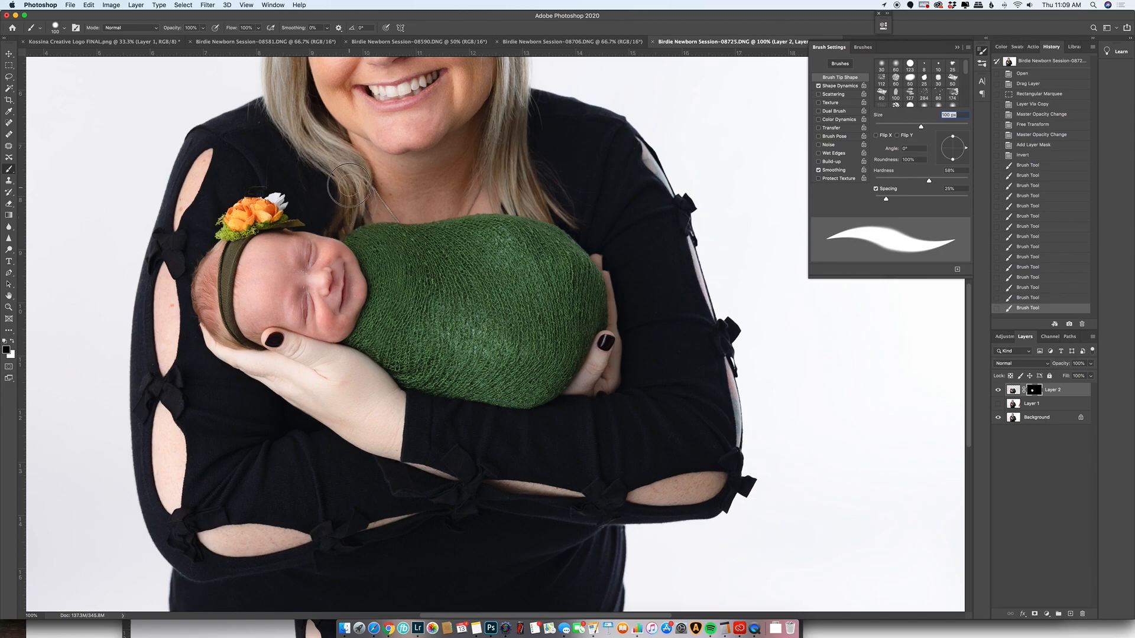
click(349, 205)
click(353, 219)
click(354, 222)
click(349, 225)
click(345, 222)
click(339, 221)
click(340, 225)
click(341, 226)
click(341, 220)
click(328, 224)
drag(333, 193, 333, 177)
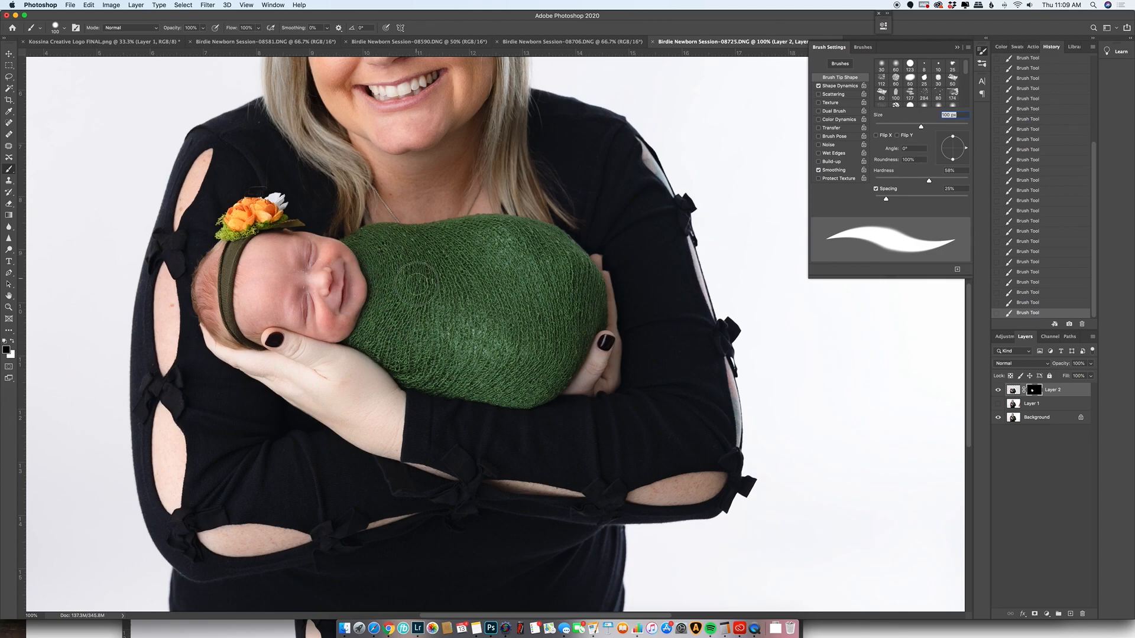
- Check the refined mask edges around the baby's head by repeatedly toggling Layer 2's visibility
click(998, 391)
click(998, 391)
click(998, 390)
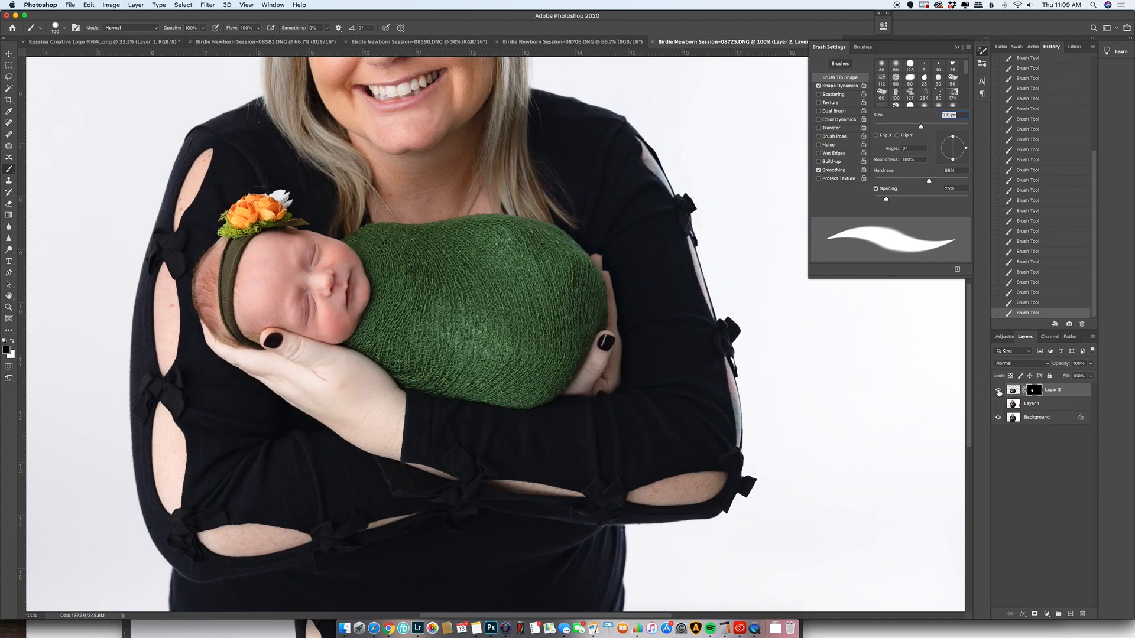
click(998, 390)
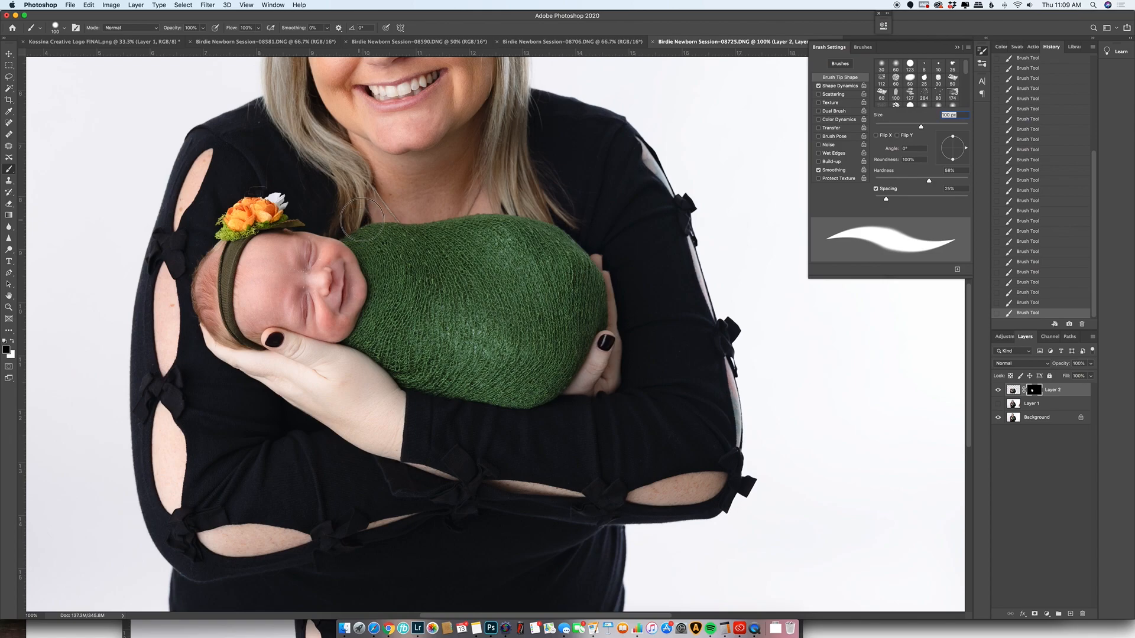
click(998, 391)
click(998, 390)
click(998, 391)
click(998, 390)
click(998, 390)
click(998, 390)
click(998, 391)
click(999, 391)
click(998, 391)
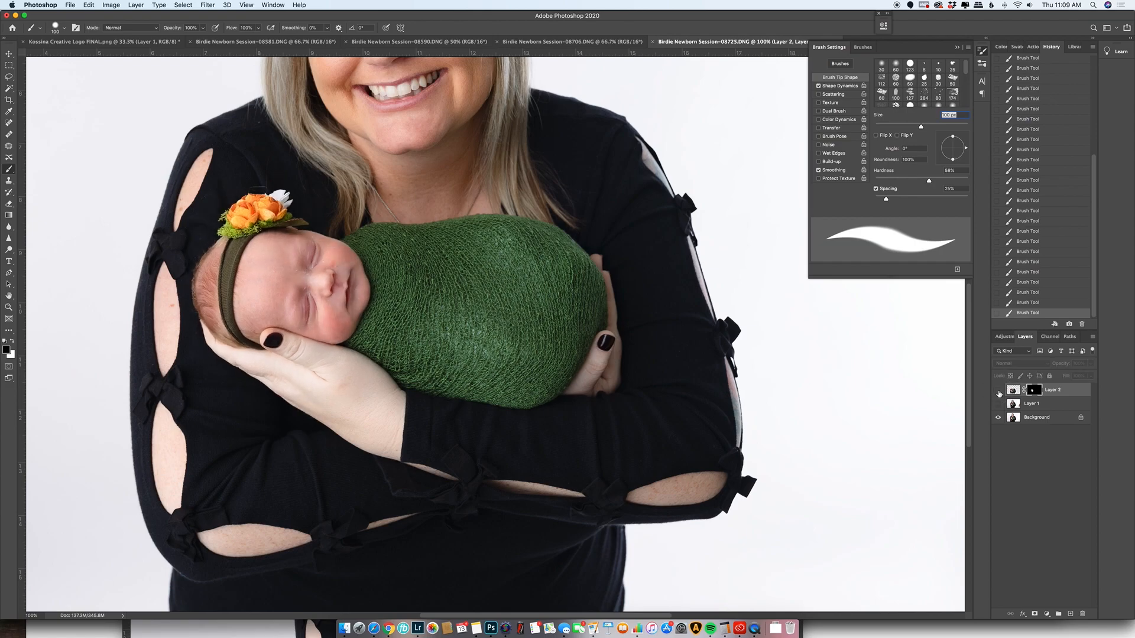
click(998, 390)
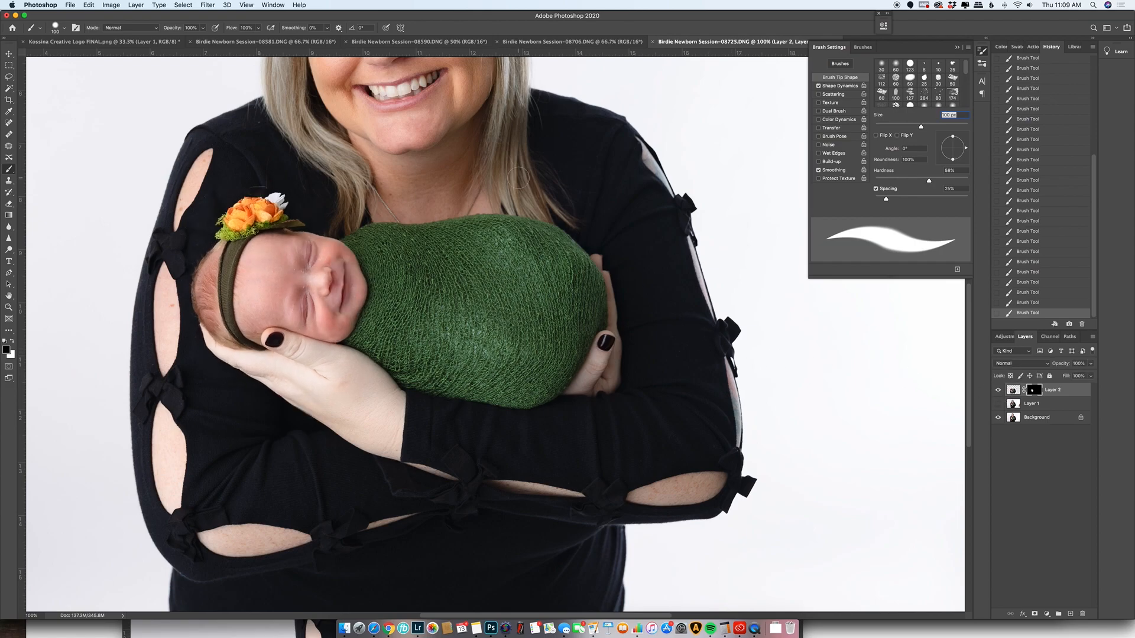
- Collapse the brush settings and compare the whole portrait with and without Layer 2
scroll(520, 180, down, 3)
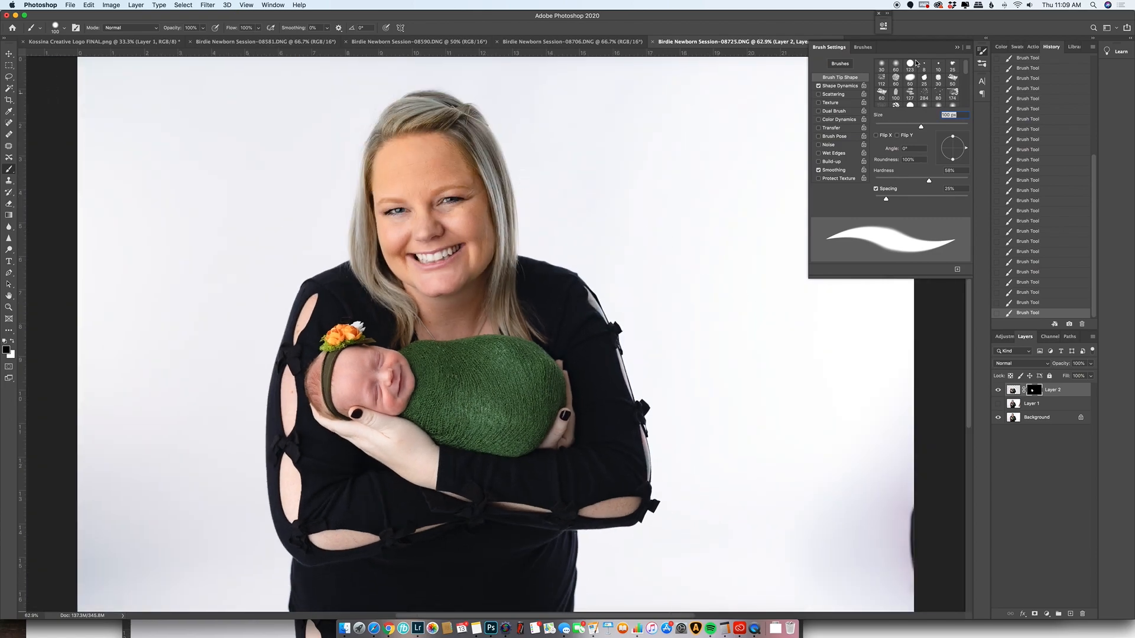
click(957, 49)
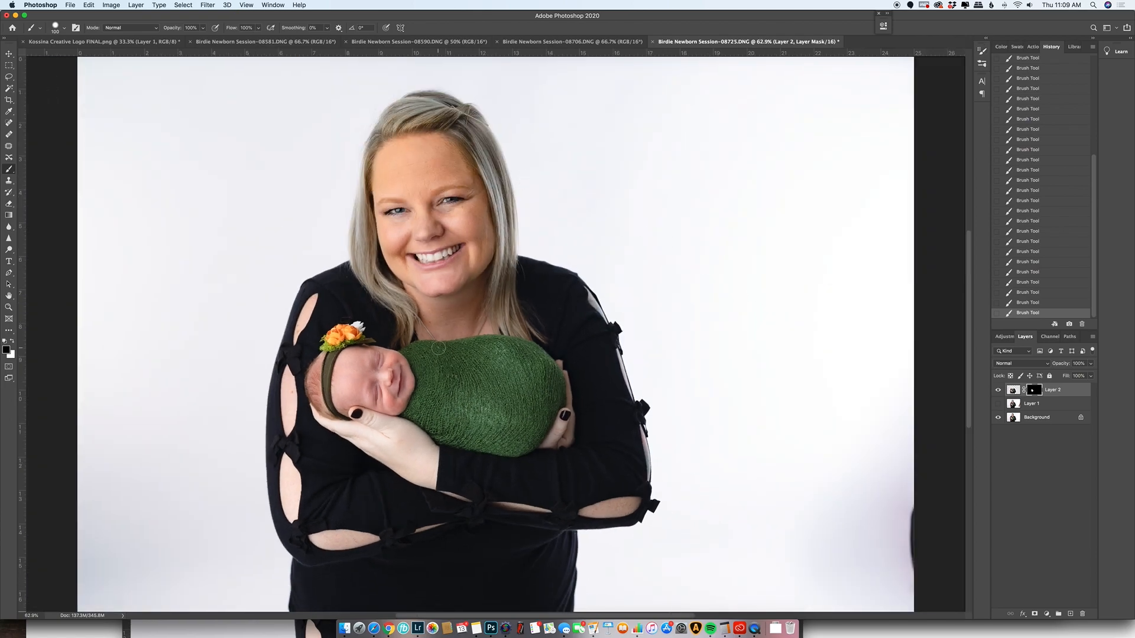
click(998, 390)
click(998, 390)
click(999, 390)
click(999, 390)
- Flatten the image into the Background layer, discarding the hidden layers
right_click(1042, 418)
click(1070, 505)
right_click(1064, 421)
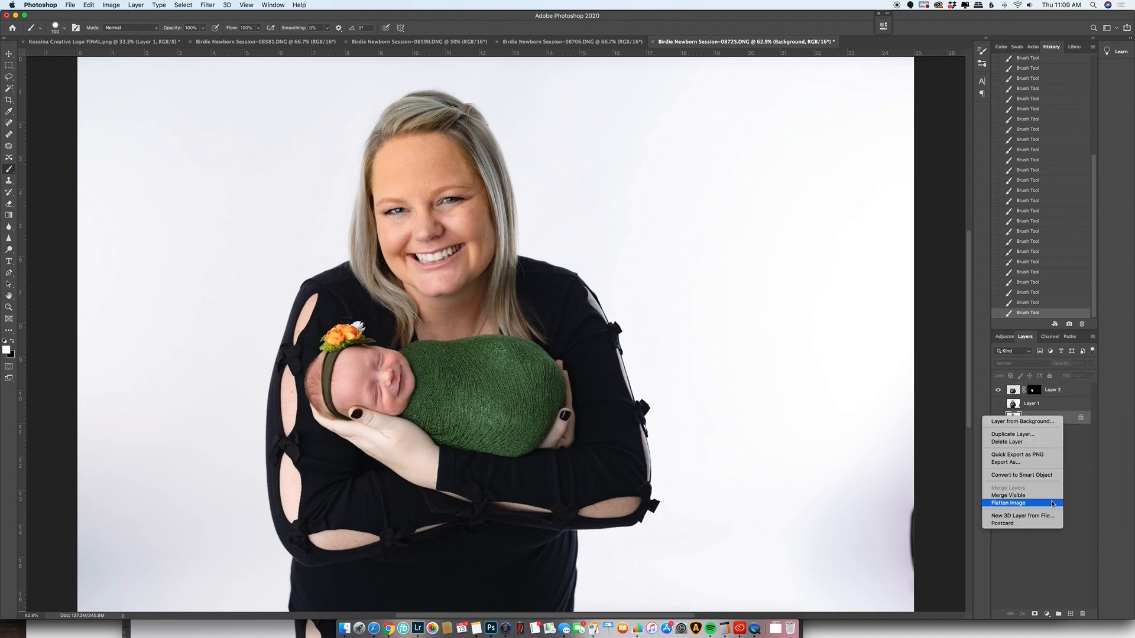
click(1049, 505)
click(644, 201)
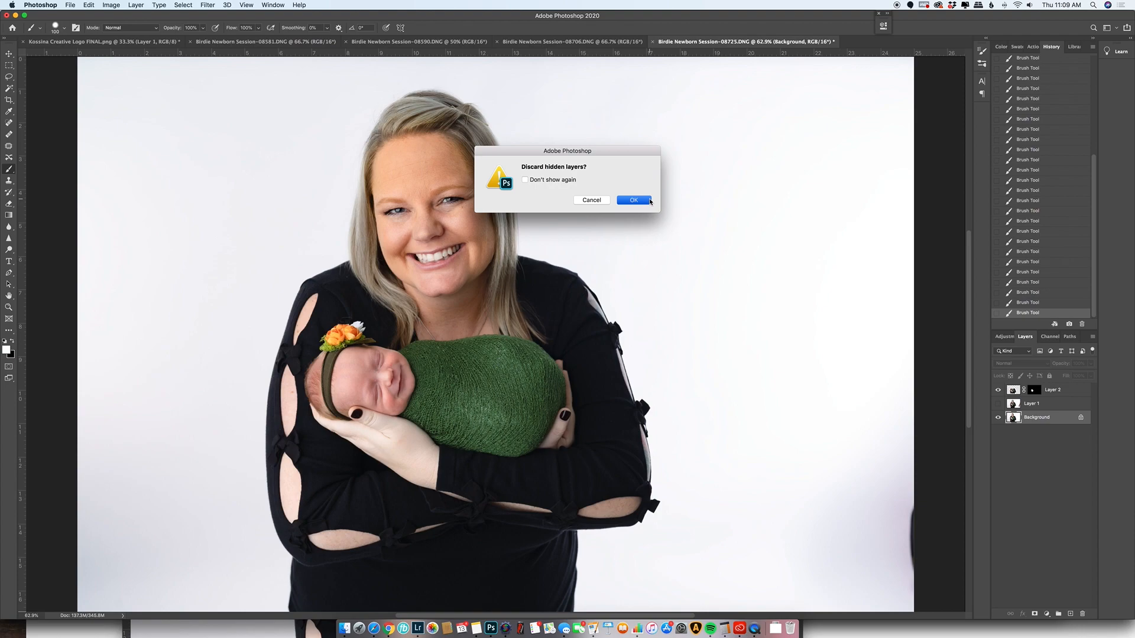
- Crop the portrait's right and lower edges to remove the dark backdrop edge
click(11, 100)
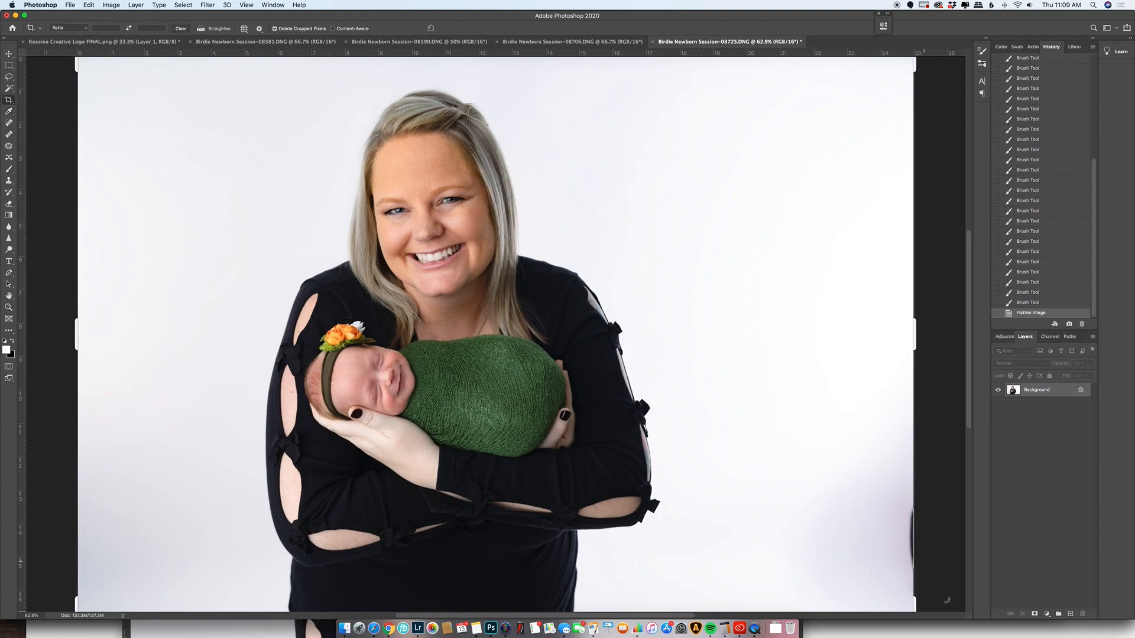
drag(917, 612, 882, 519)
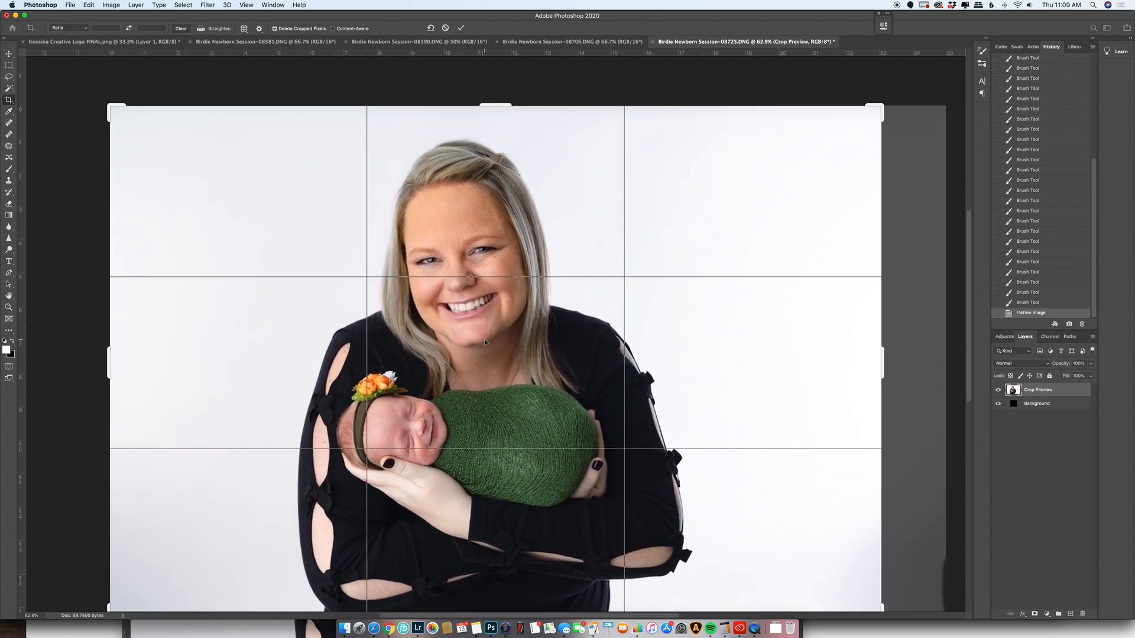
key(Return)
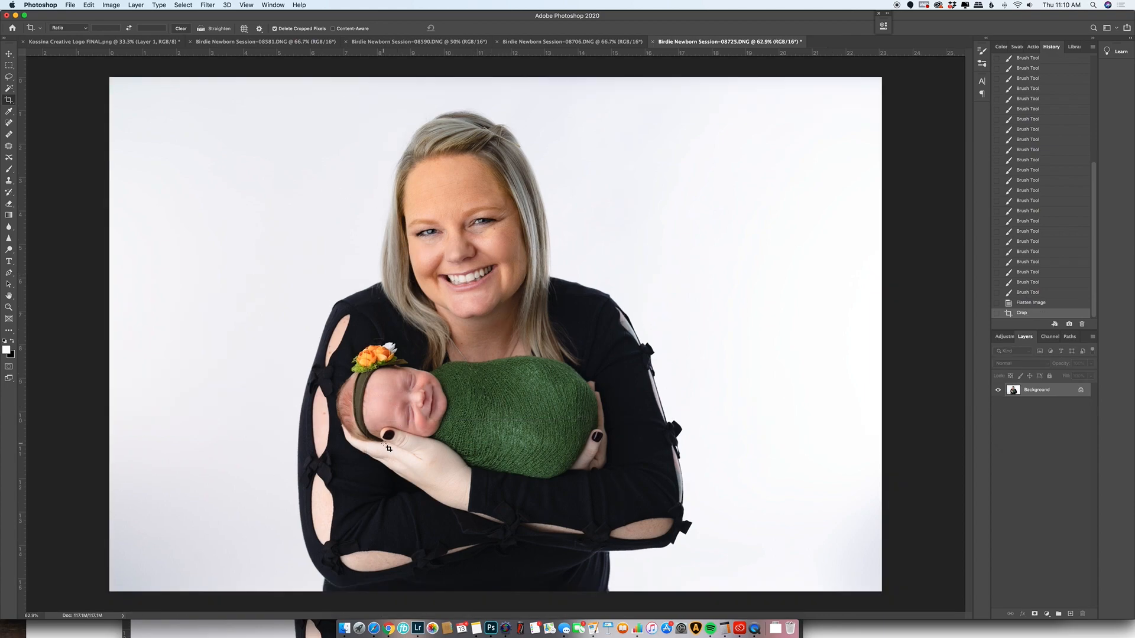
- Remove the dry skin flakes between the baby's eyes with the Spot Healing Brush
key(super+plus)
key(super+plus)
key(super+plus)
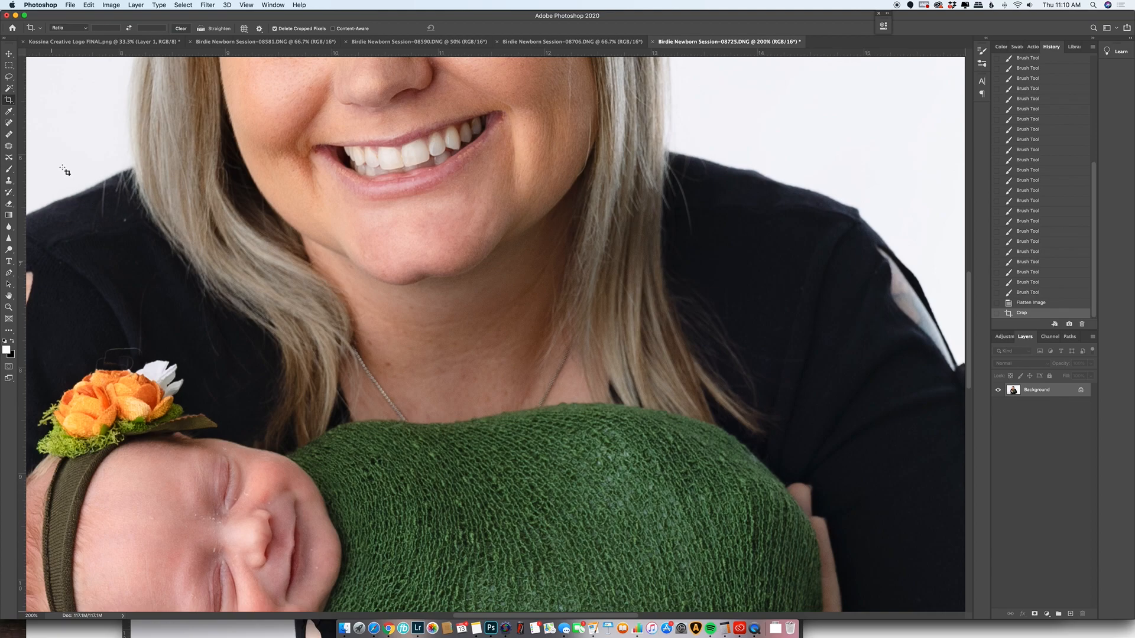
click(8, 125)
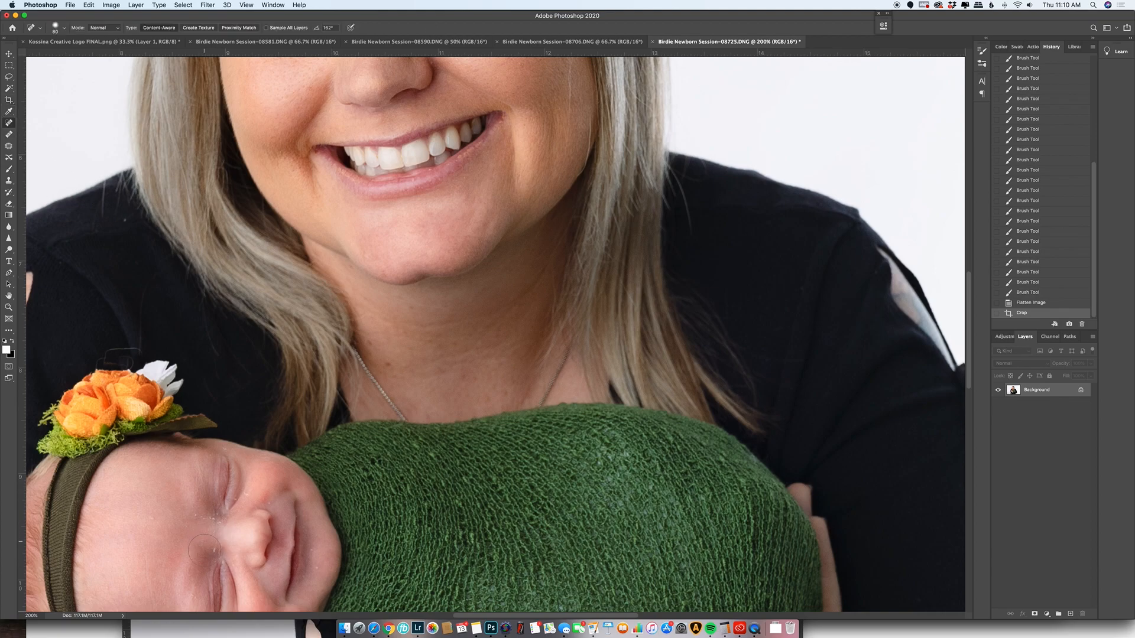
click(213, 550)
click(212, 522)
click(214, 519)
click(215, 518)
click(217, 521)
click(215, 521)
click(211, 519)
click(207, 518)
click(204, 518)
click(198, 517)
click(197, 518)
click(195, 518)
click(202, 519)
click(211, 518)
click(215, 518)
click(217, 518)
- Enlarge the healing brush slightly and heal the small spots beside the baby's nose, upper cheek and chin
key(bracketright)
click(237, 497)
click(238, 496)
click(238, 500)
click(243, 497)
click(267, 502)
click(263, 500)
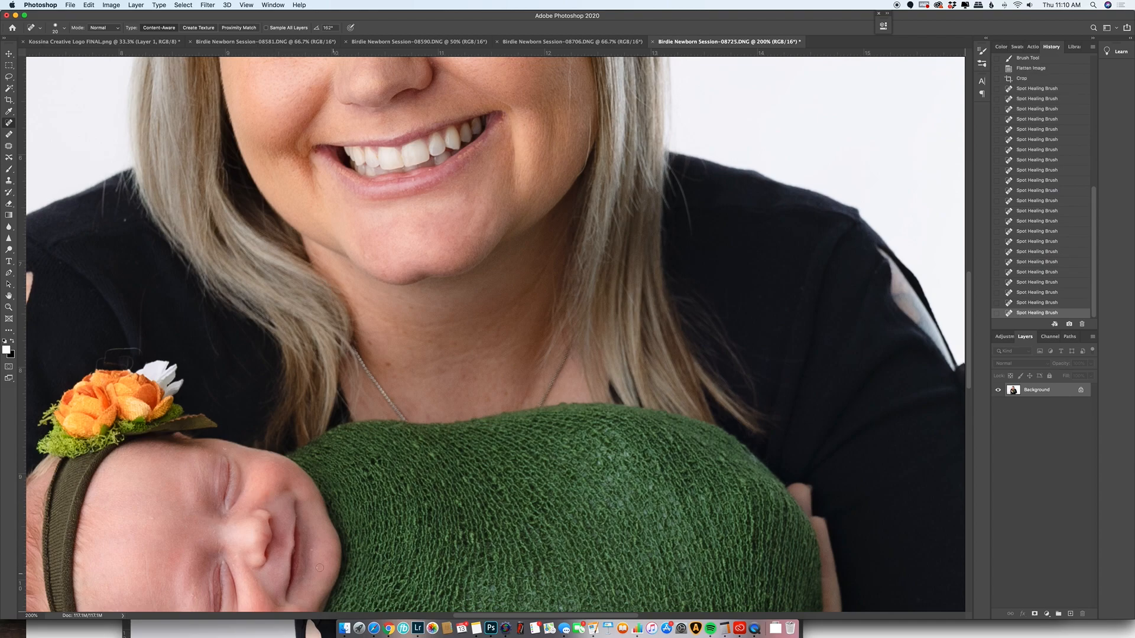
click(316, 564)
click(302, 577)
- Heal the leftover blend mark above the flower and the stray hairs and lint on the mother's black top
scroll(162, 516, left, 1)
scroll(162, 518, down, 4)
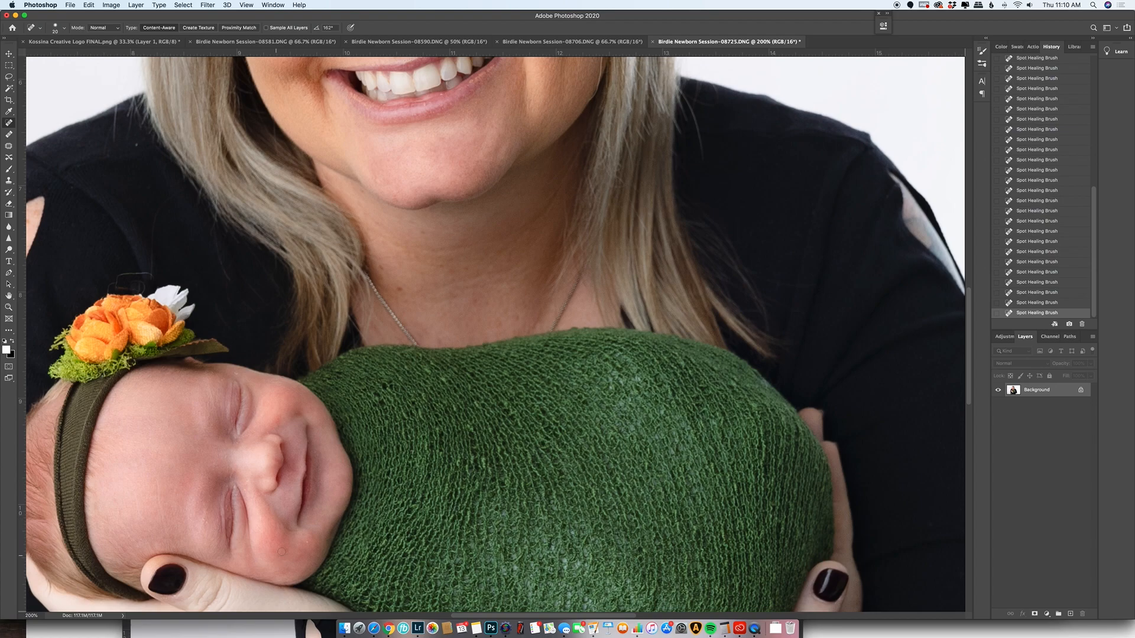
scroll(190, 541, up, 3)
scroll(190, 541, left, 1)
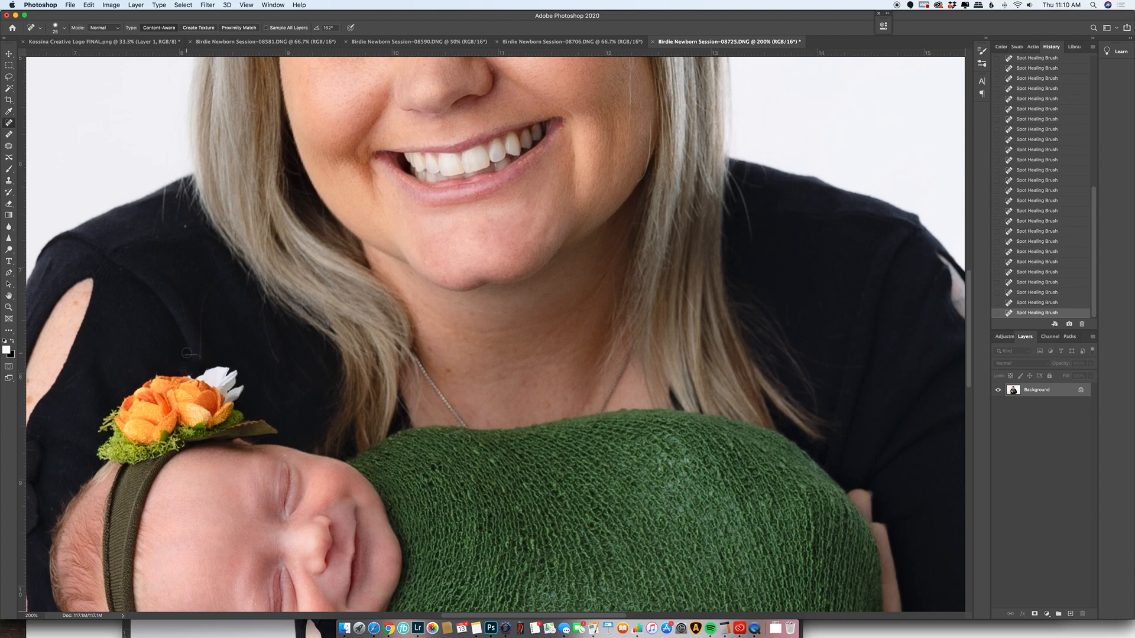
drag(189, 354, 204, 327)
drag(219, 280, 205, 327)
key(bracketright)
drag(279, 362, 269, 323)
click(185, 220)
click(183, 225)
drag(165, 224, 165, 205)
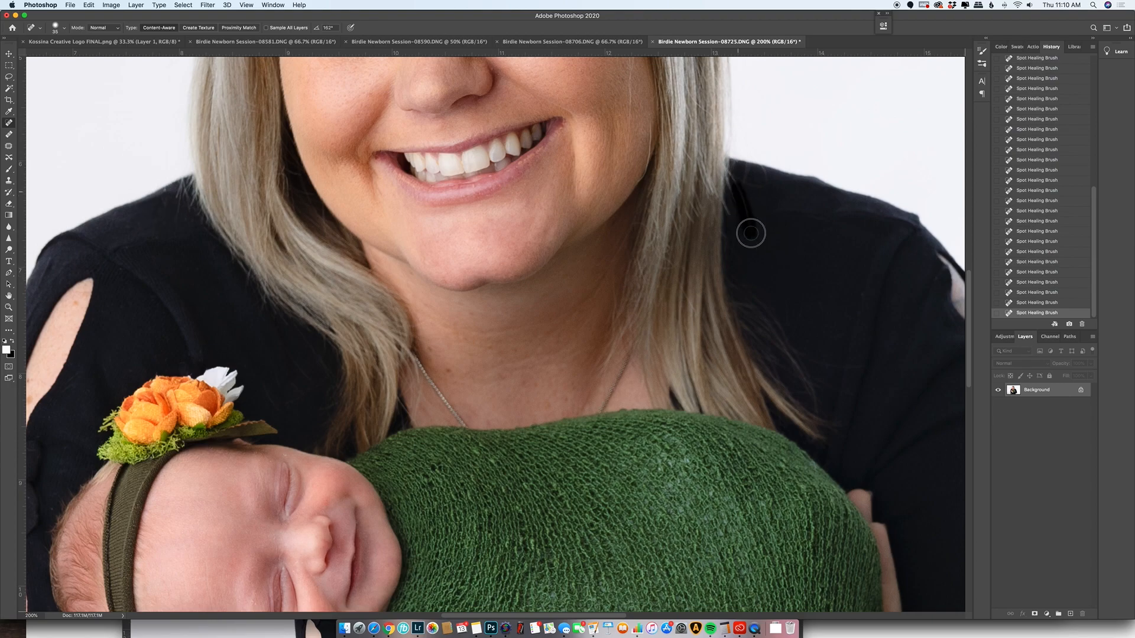
- Reduce the healing brush and heal a thin strip on the mother's cheek beside her hair
scroll(748, 243, up, 5)
key(bracketleft)
mouse_move(633, 250)
mouse_down()
mouse_move(623, 137)
mouse_move(626, 164)
mouse_up()
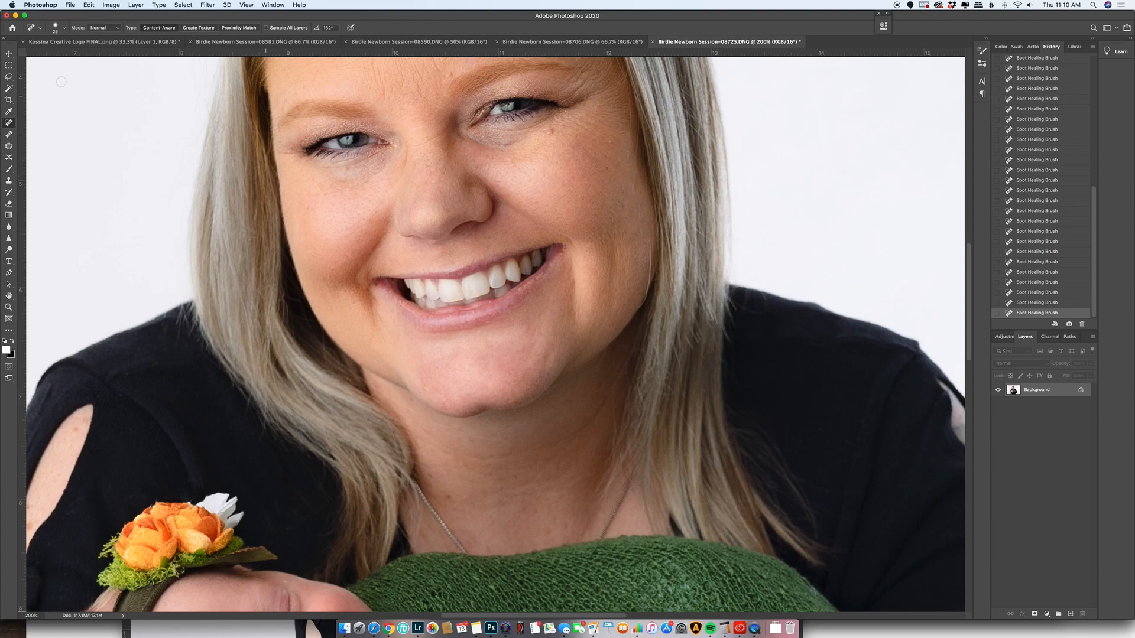
click(7, 156)
mouse_move(627, 156)
mouse_down()
mouse_move(631, 147)
mouse_move(609, 156)
mouse_up()
key(super+d)
- Patch the blemishes along the outer edge of the mother's cheek with clean nearby skin and deselect
click(9, 146)
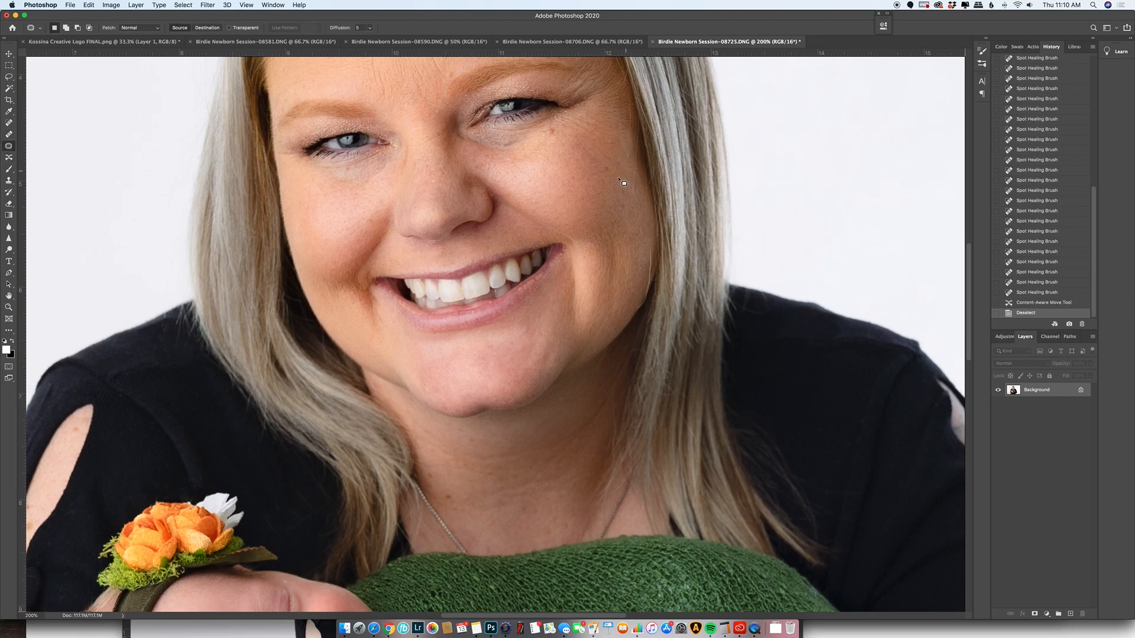
mouse_move(615, 145)
mouse_down()
mouse_move(601, 143)
mouse_move(616, 162)
mouse_up()
mouse_move(624, 156)
mouse_down()
mouse_move(608, 145)
mouse_move(627, 185)
mouse_move(633, 176)
mouse_up()
click(641, 209)
drag(627, 185, 630, 192)
click(630, 148)
drag(630, 145, 613, 143)
key(super+d)
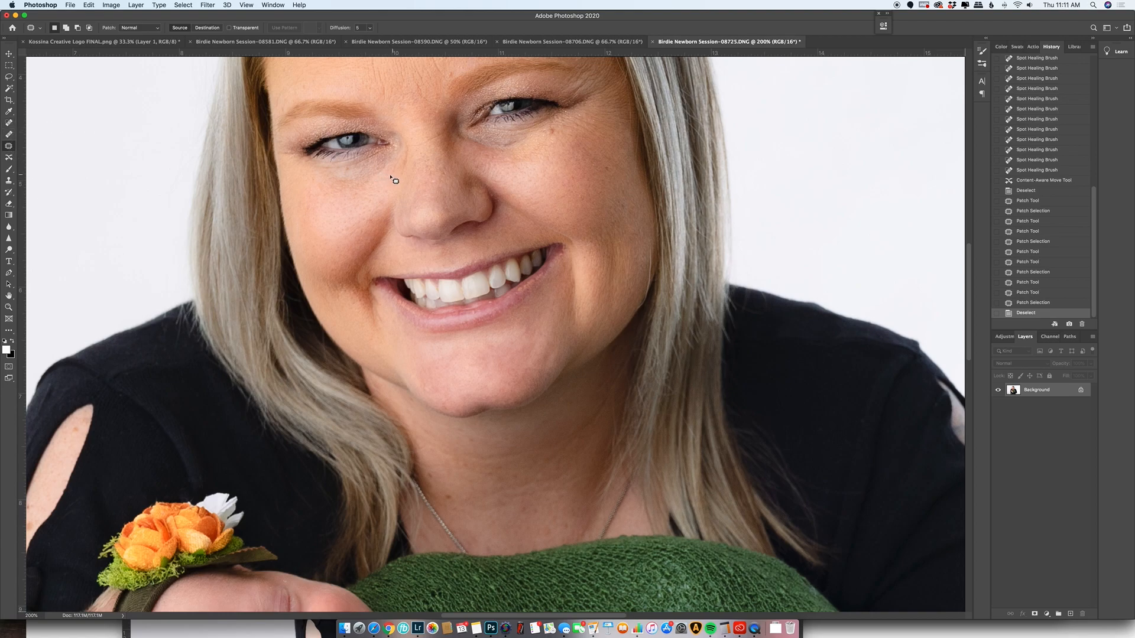
- Heal the frown lines between the mother's eyebrows with the Spot Healing Brush
scroll(335, 140, up, 3)
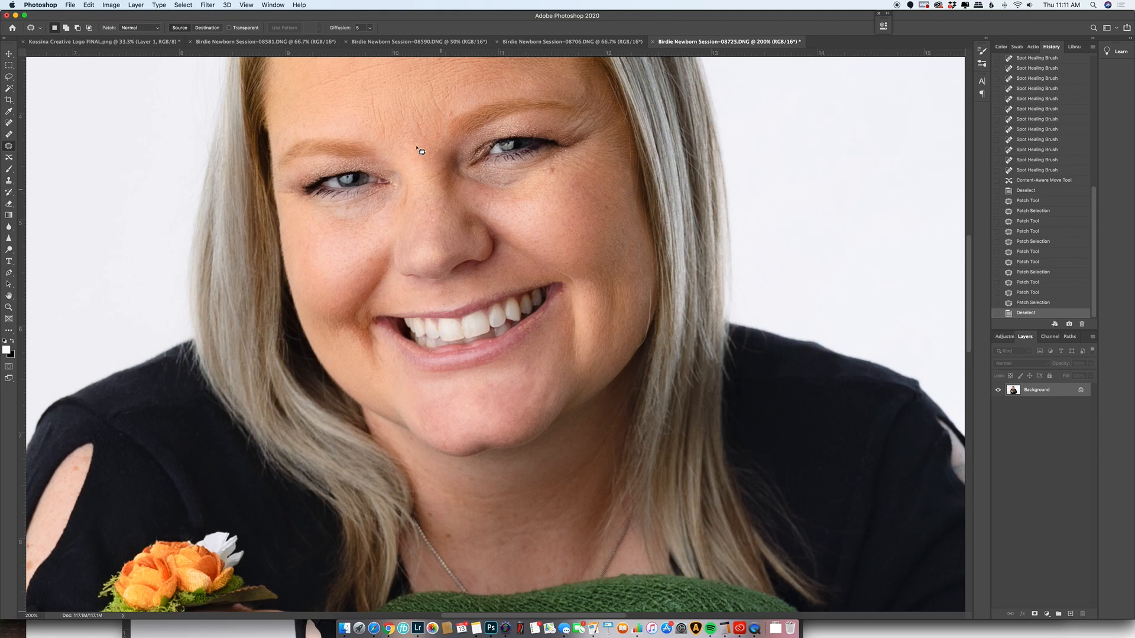
scroll(433, 183, up, 10)
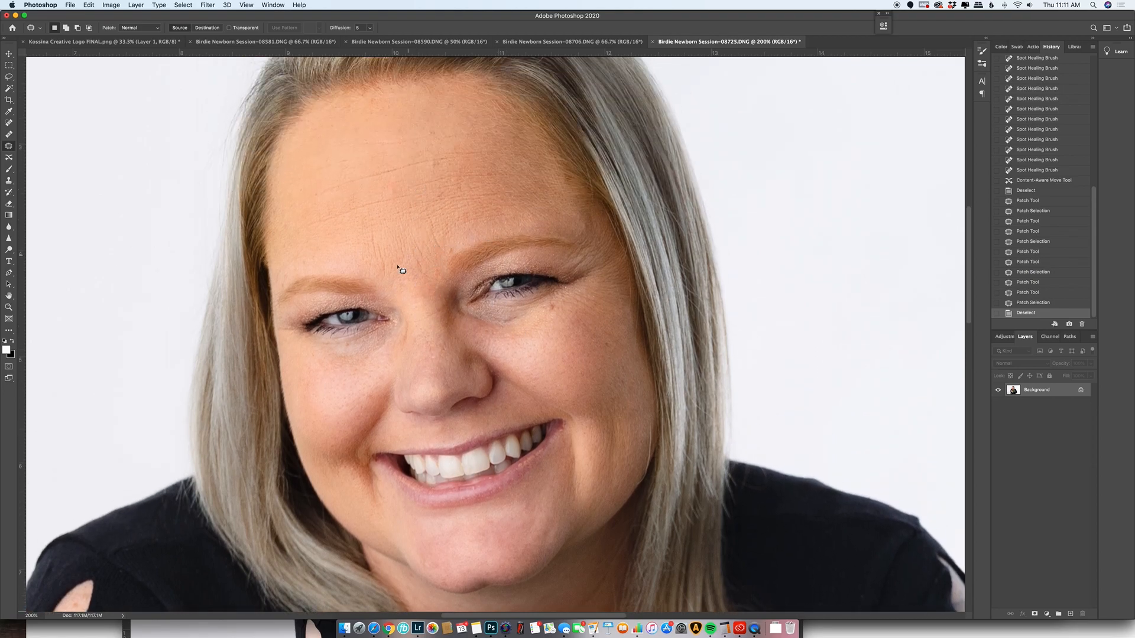
key(j)
mouse_move(389, 271)
mouse_down()
mouse_move(374, 252)
mouse_move(435, 280)
mouse_move(426, 276)
mouse_up()
click(380, 262)
click(419, 246)
mouse_move(434, 234)
mouse_down()
mouse_move(446, 252)
mouse_move(421, 268)
mouse_move(426, 276)
mouse_up()
click(426, 276)
click(429, 278)
click(435, 290)
- Heal the small marks beside the mother's nose, at the corner of her smile and along her lower lip
scroll(509, 359, down, 1)
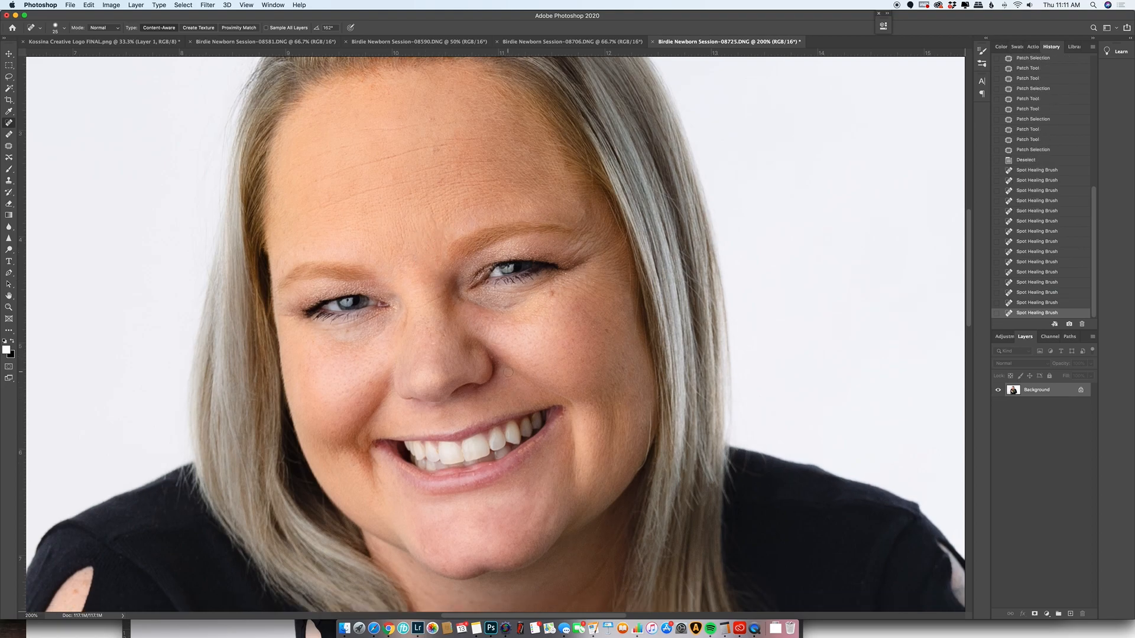
click(493, 359)
click(495, 365)
click(564, 409)
key(])
key([)
drag(532, 453, 514, 459)
click(525, 448)
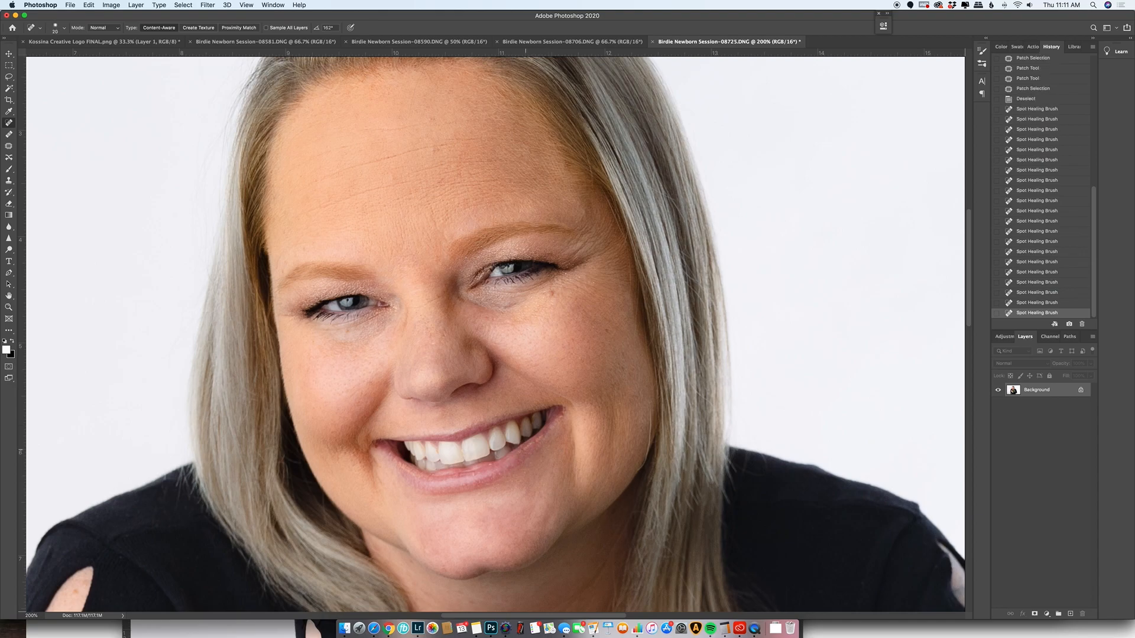
- Patch the uneven areas along the mother's lower lip with the Patch tool and deselect
click(8, 147)
mouse_move(530, 455)
mouse_down()
mouse_move(542, 431)
mouse_move(522, 465)
mouse_move(470, 467)
mouse_move(493, 464)
mouse_up()
click(514, 463)
click(481, 471)
click(494, 464)
- Heal the stray hairs and marks along the swept hair above the mother's forehead with the Spot Healing Brush
scroll(417, 229, up, 2)
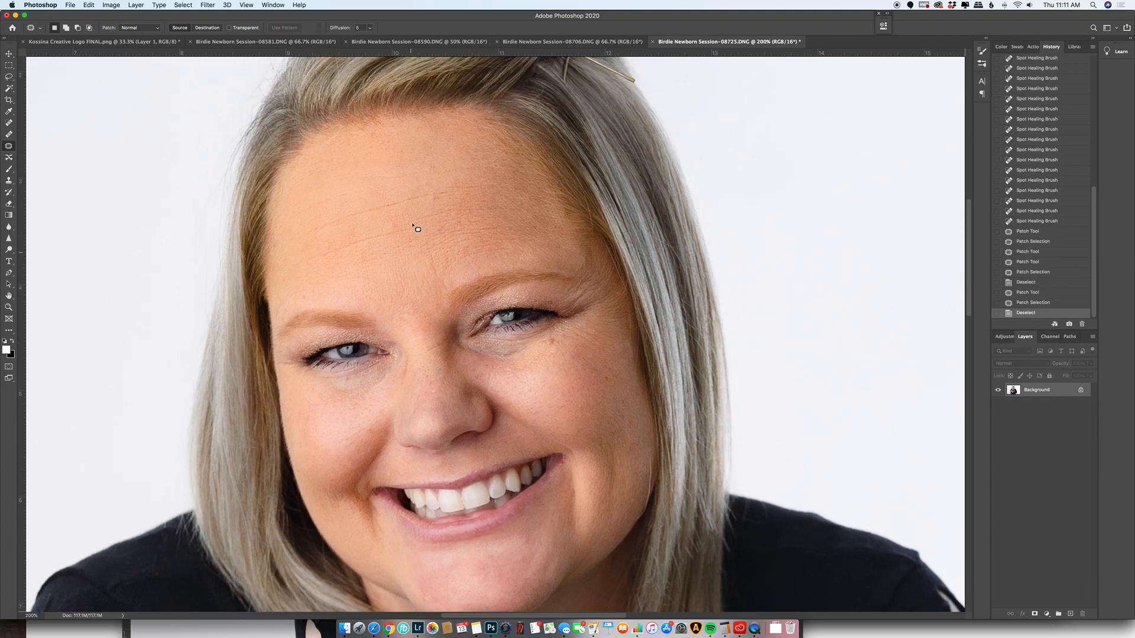
scroll(520, 233, up, 3)
scroll(512, 233, up, 2)
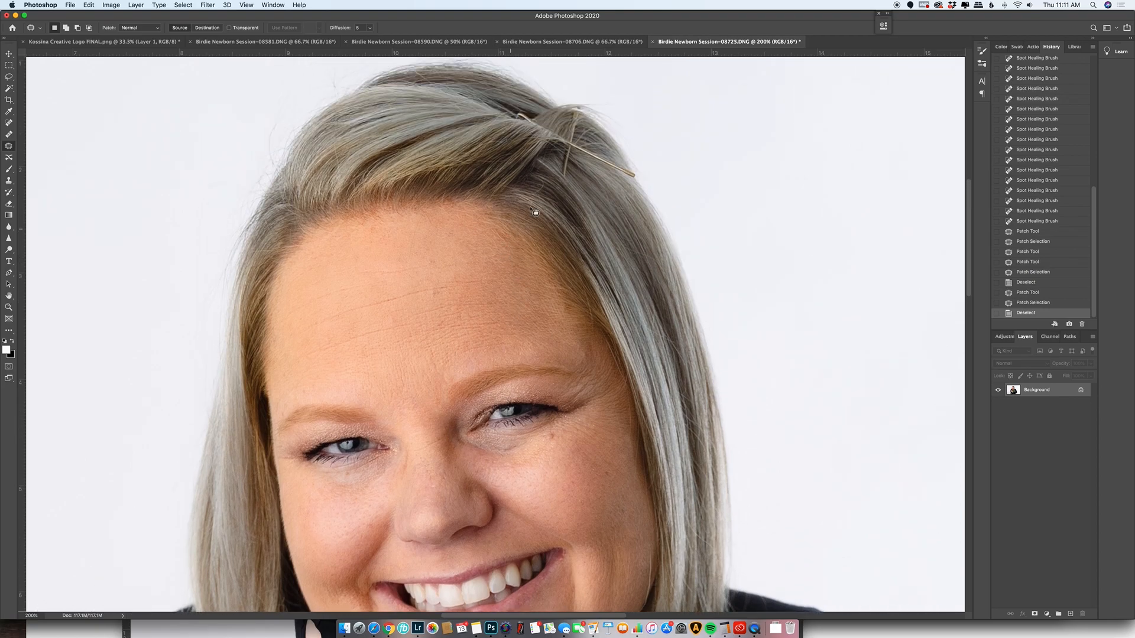
click(8, 122)
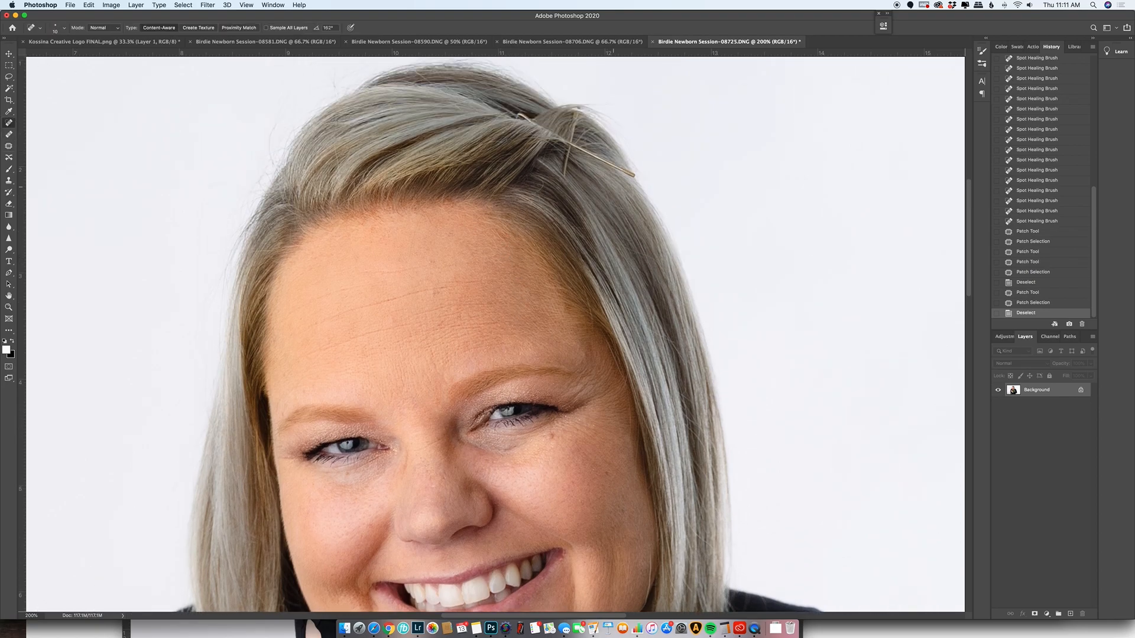
drag(543, 181, 530, 195)
click(530, 193)
click(495, 184)
- Open the Liquify filter and smooth the upper contour of the baby's green wrap using Forward Warp brush sizes 400 and 600
scroll(330, 248, down, 4)
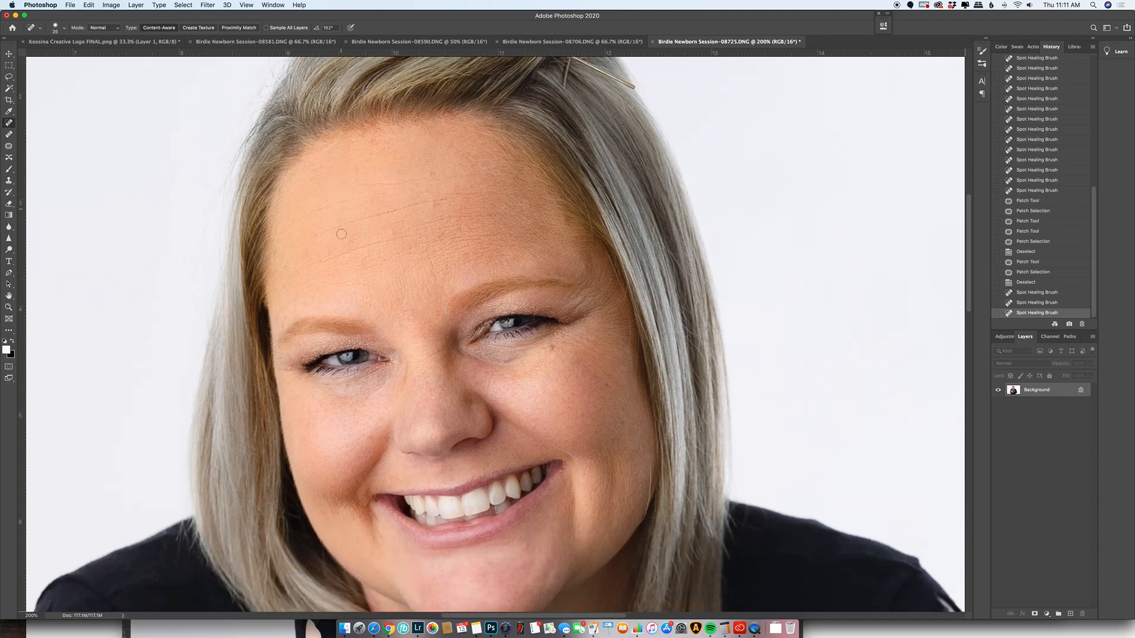
scroll(355, 378, down, 7)
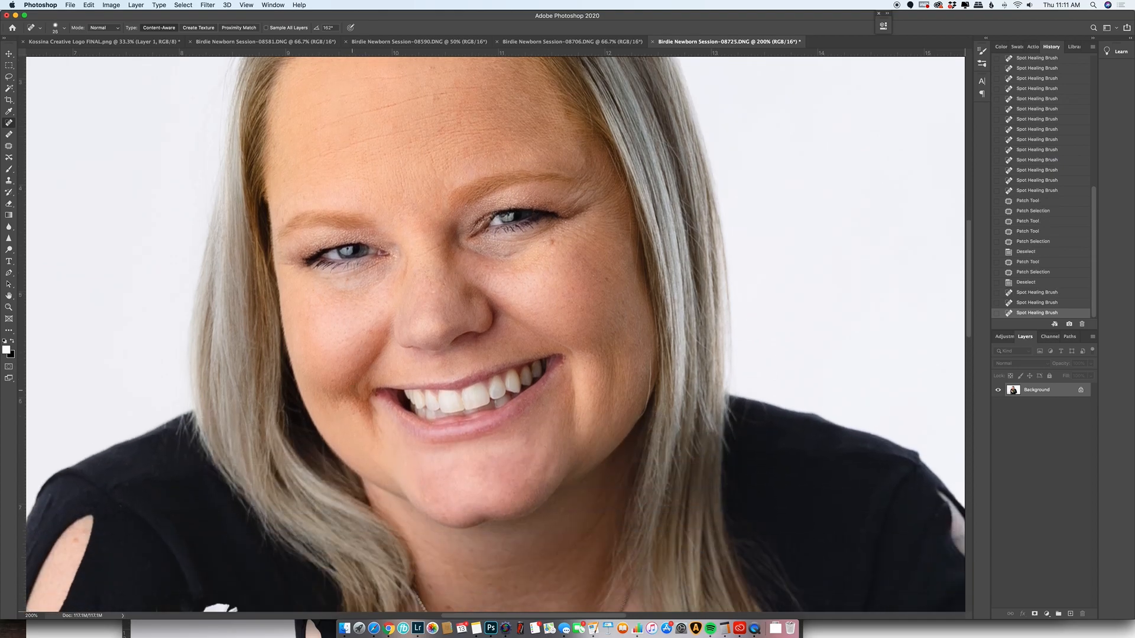
scroll(353, 385, down, 13)
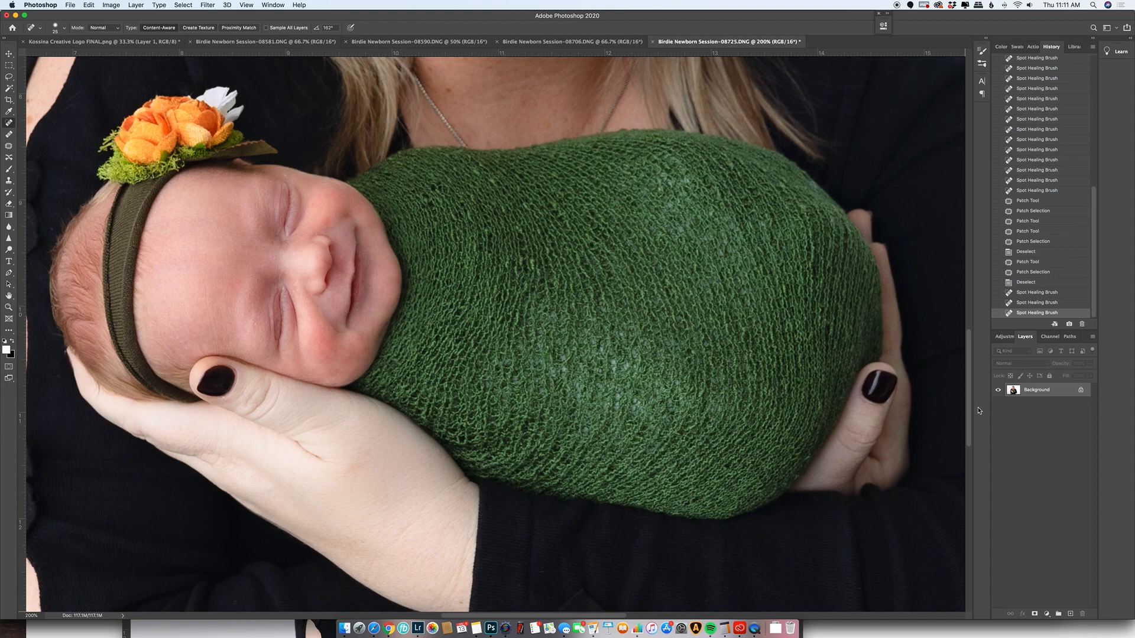
key(shift+super+x)
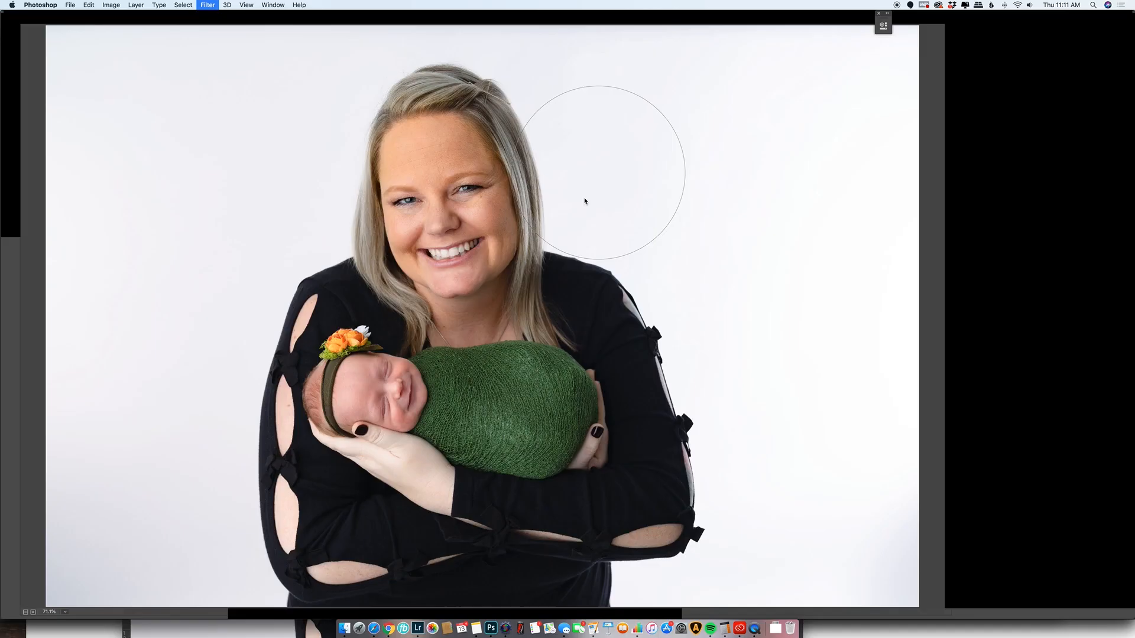
key([)
key([)
key([)
key([)
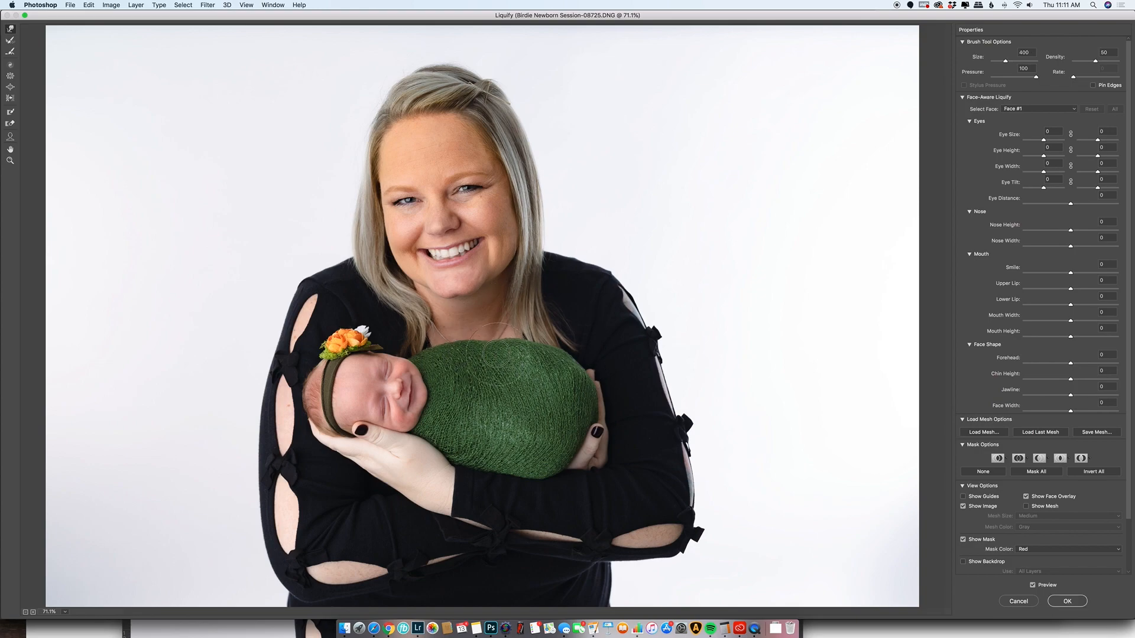
key(bracketright)
key(bracketright)
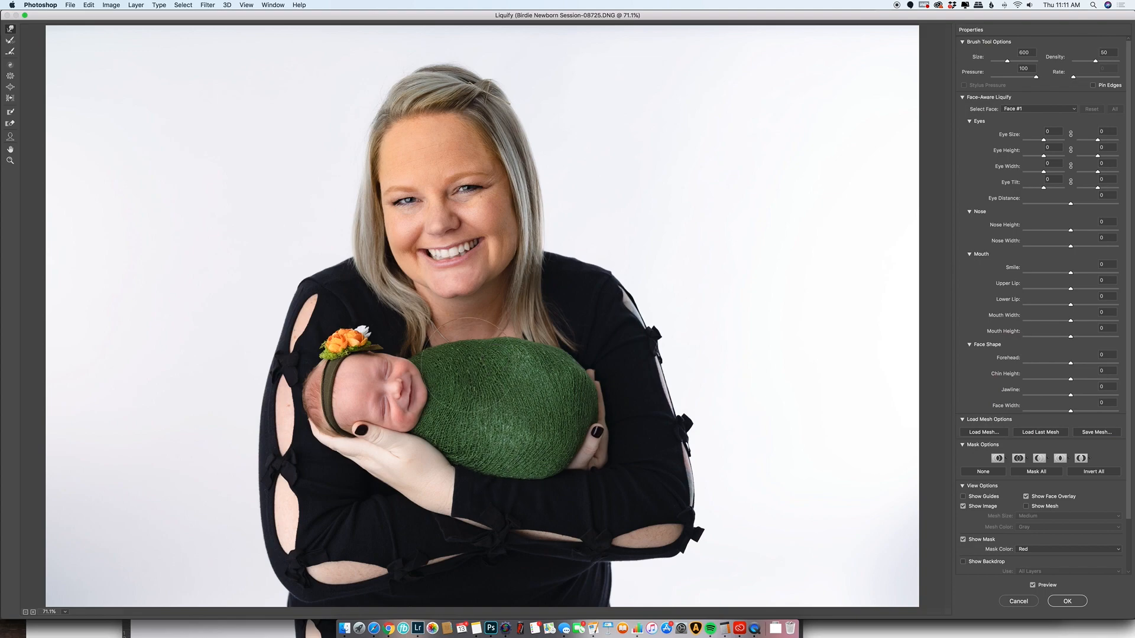
- Enlarge the mother's eyes to 26 and 31, set Jawline to -31 and Face Width to -14, and apply Liquify
click(10, 136)
drag(1044, 143, 1107, 142)
mouse_move(1070, 413)
mouse_down()
mouse_move(1066, 395)
mouse_move(1052, 400)
mouse_up()
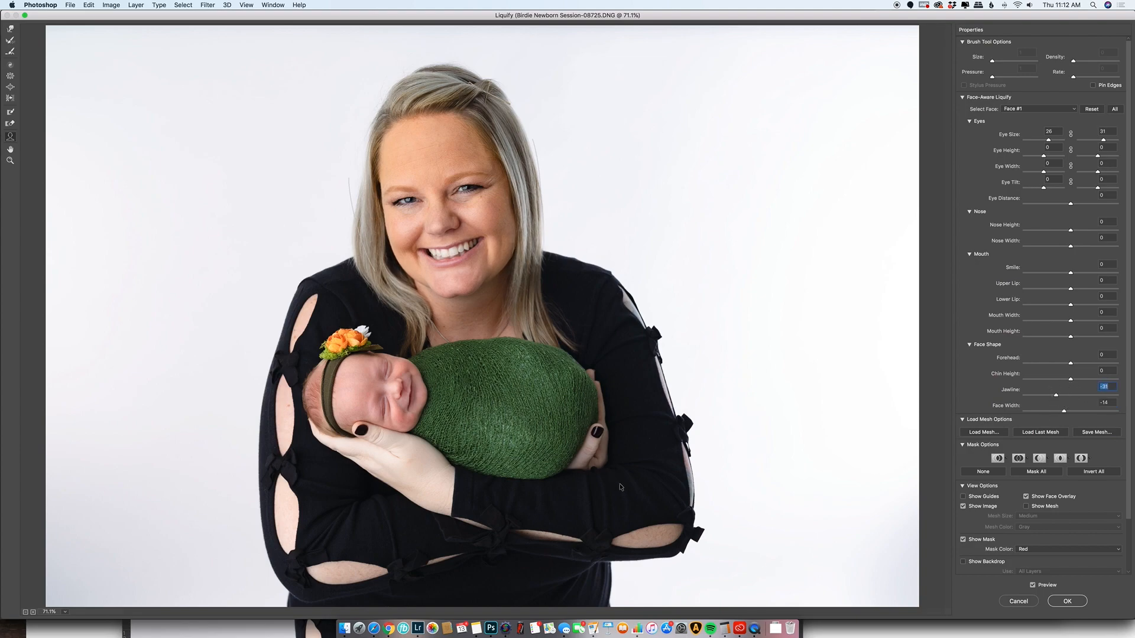
click(11, 28)
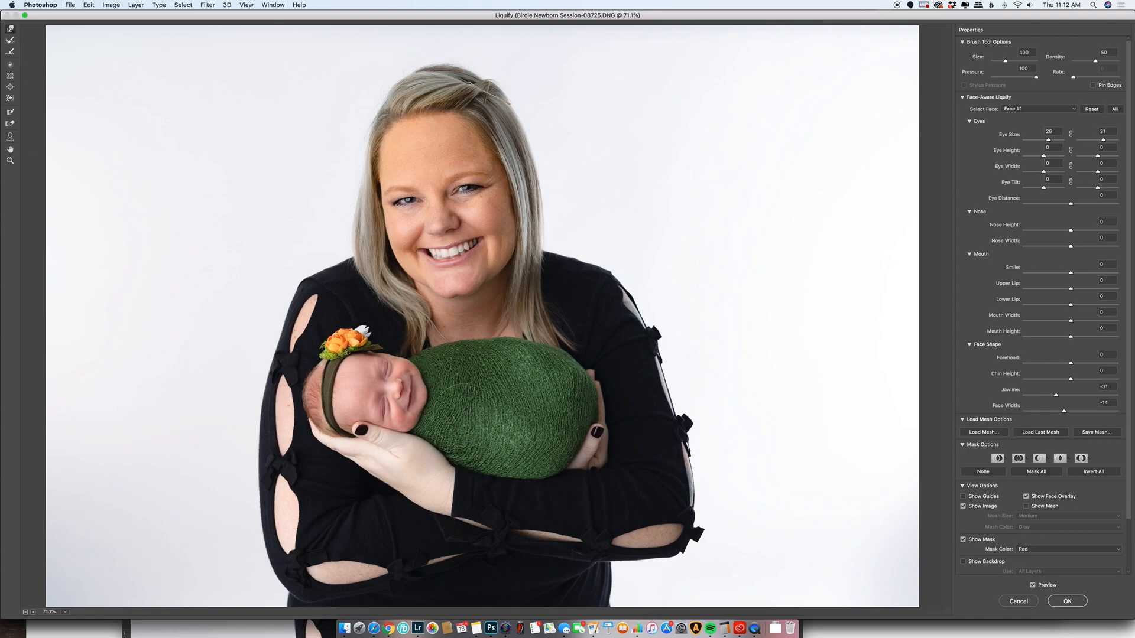
click(1065, 602)
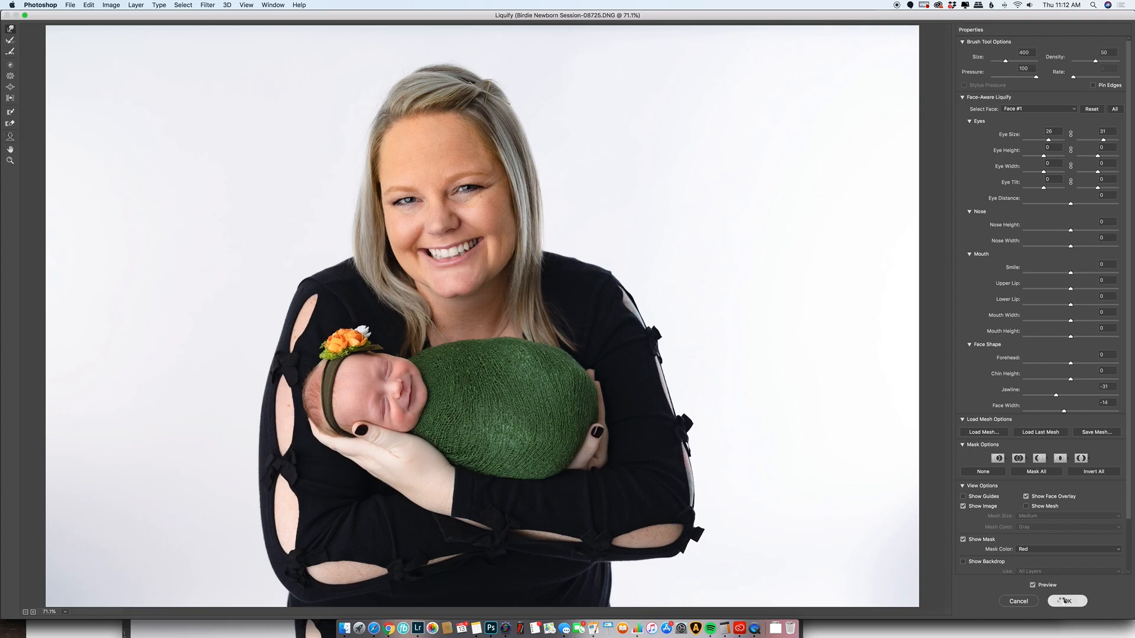
key(super+0)
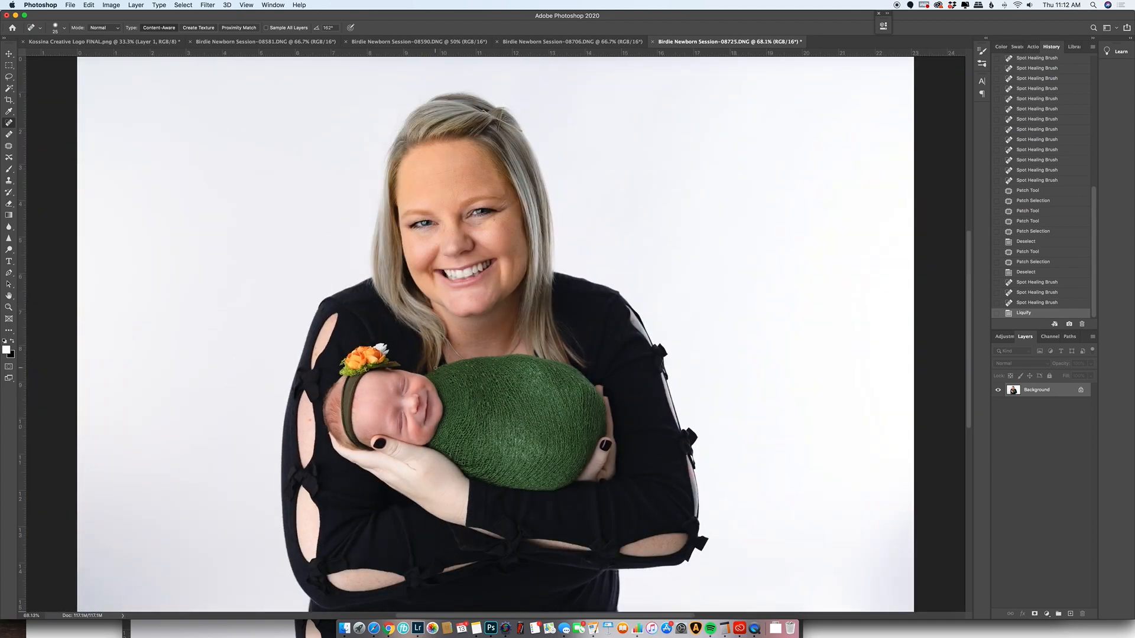
- Run the Skin Smoothing action from the Finishing set
click(1034, 47)
scroll(1021, 226, up, 3)
click(1040, 210)
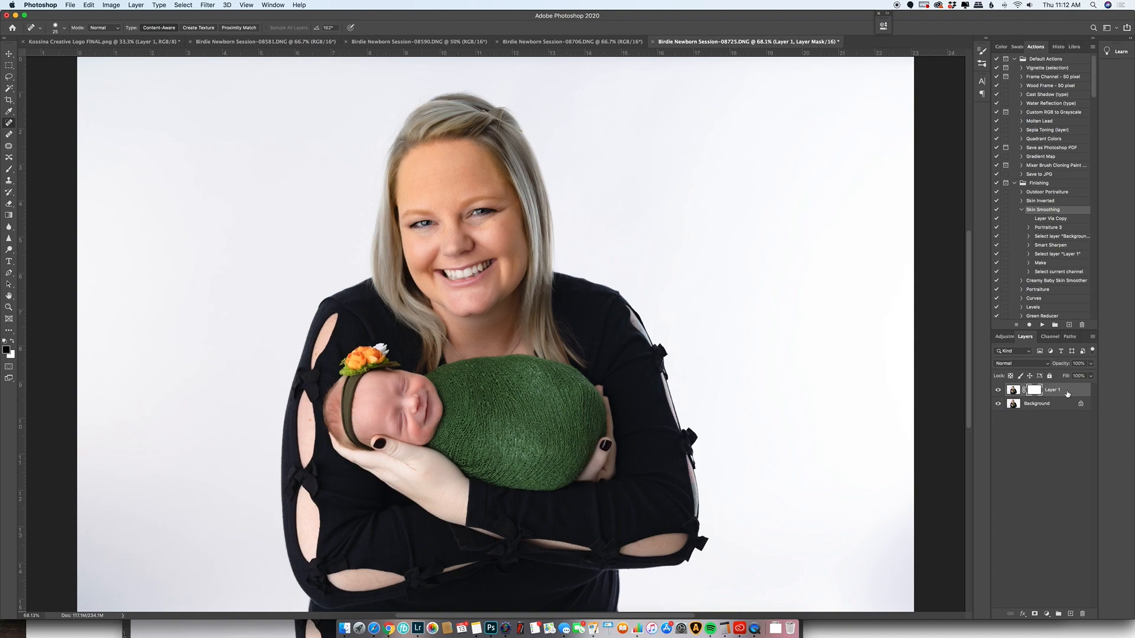
- Paint black on the smoothing layer's mask to restore detail in the non-skin areas, varying the brush size
key(b)
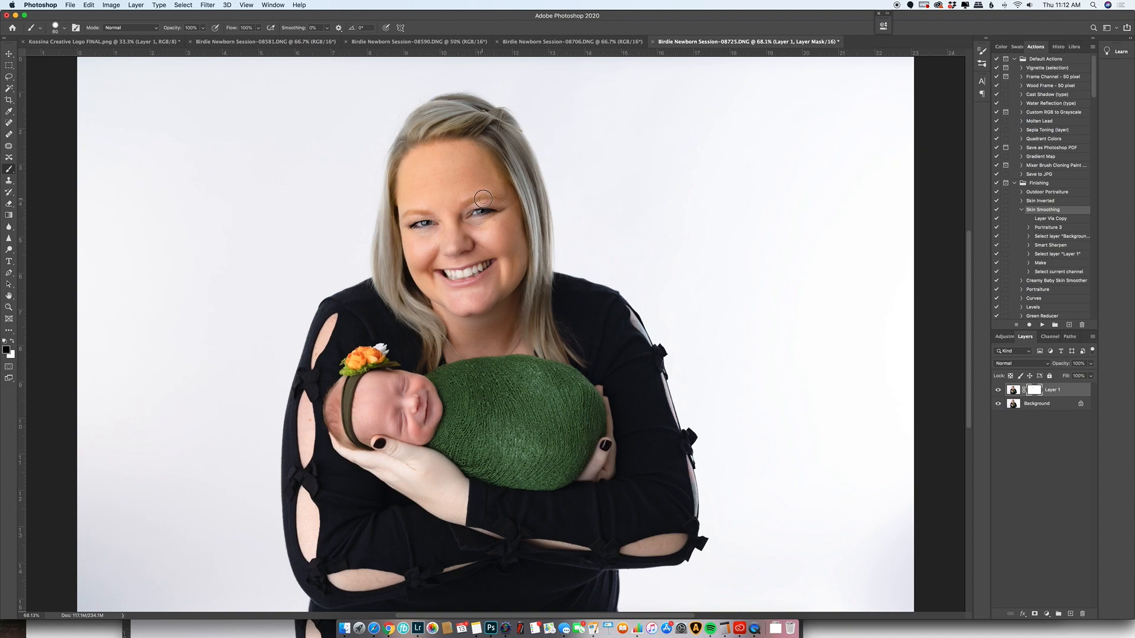
key(bracketleft)
key(bracketright)
key(bracketright)
key(bracketright)
key(bracketleft)
key(bracketleft)
key(bracketleft)
key(bracketleft)
key(bracketleft)
key(bracketleft)
key(bracketleft)
- Run the Lighten Reds Add Warmth action
click(1022, 210)
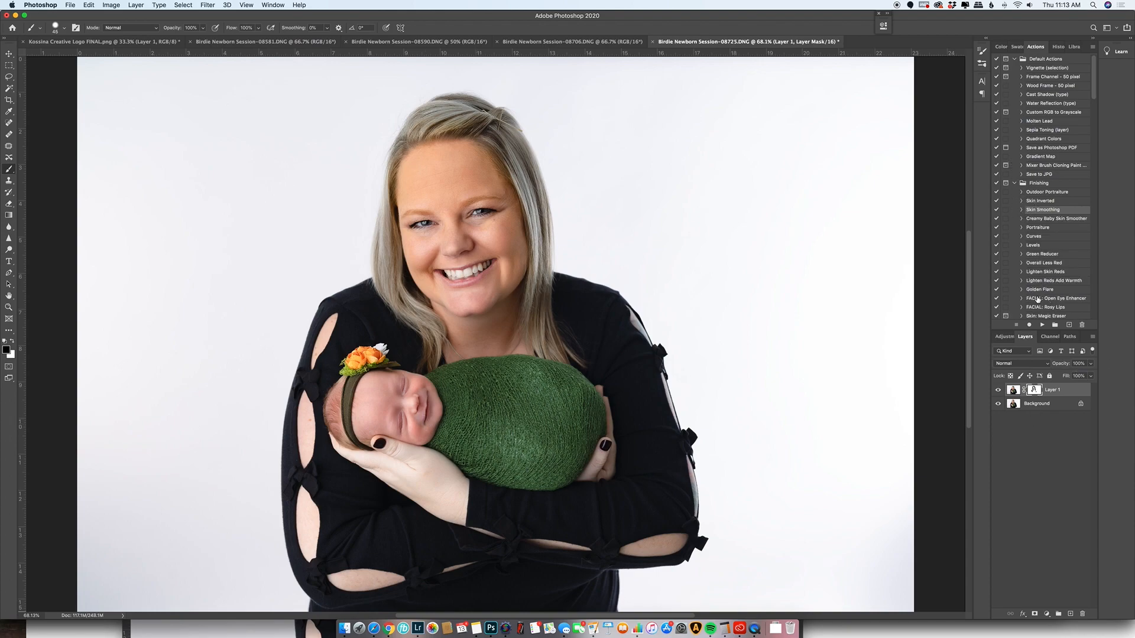
click(1052, 281)
click(1042, 324)
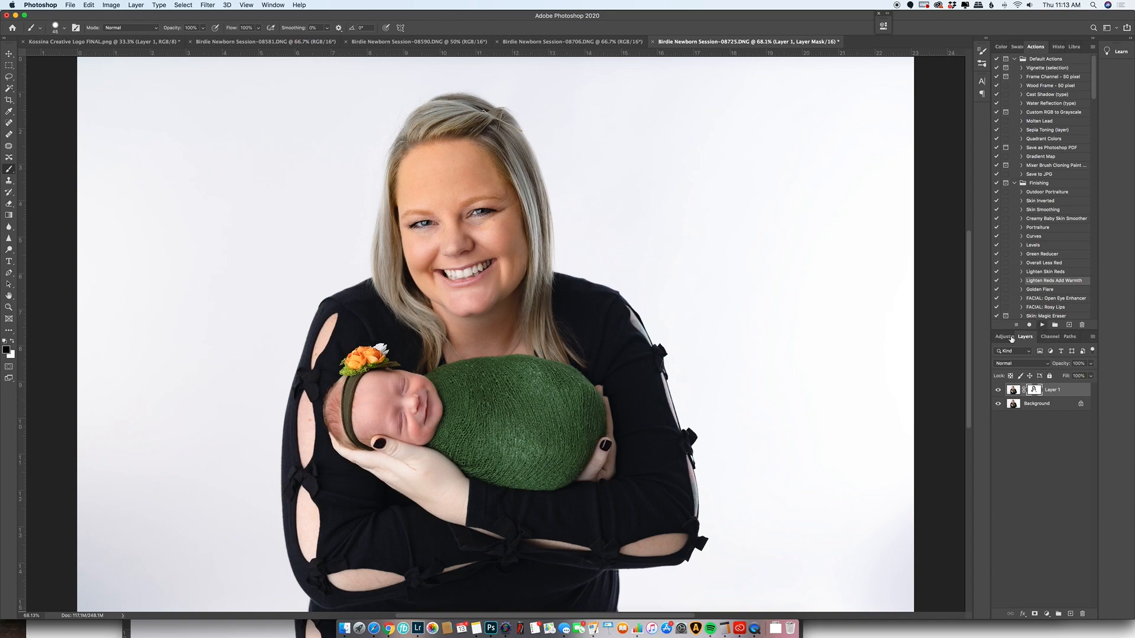
- Paint white on the Lighten Skin Reds mask over the baby's face and head, adjusting the brush size for small areas
key(bracketright)
key(bracketright)
scroll(379, 411, right, 1)
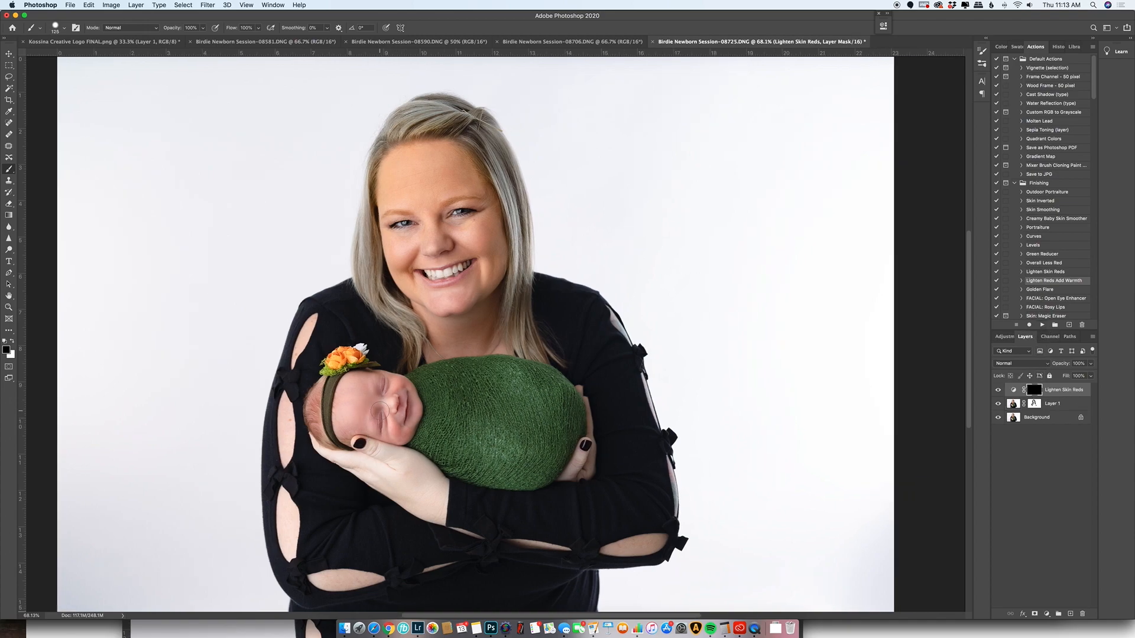
key(x)
mouse_move(390, 387)
mouse_down()
mouse_move(344, 389)
mouse_move(362, 413)
mouse_move(347, 433)
mouse_move(372, 421)
mouse_move(387, 431)
mouse_move(389, 416)
mouse_move(397, 433)
mouse_move(395, 384)
mouse_up()
key(bracketleft)
key(bracketleft)
key(bracketleft)
mouse_move(412, 394)
mouse_down()
mouse_move(404, 434)
mouse_move(421, 403)
mouse_move(397, 440)
mouse_move(391, 412)
mouse_up()
key(bracketright)
key(bracketright)
mouse_move(314, 400)
mouse_down()
mouse_move(326, 447)
mouse_move(318, 385)
mouse_up()
- Fine-tune the Lighten Skin Reds adjustment's Master saturation, then shift the Reds hue slightly and lower the Reds saturation
double_click(1012, 390)
drag(807, 102, 810, 104)
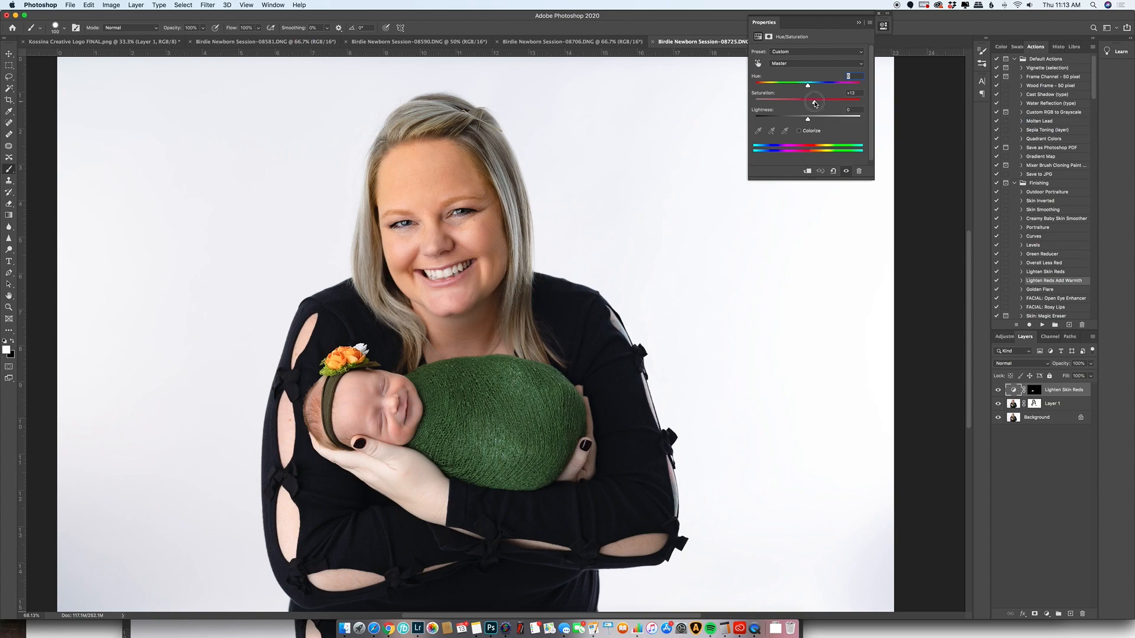
click(798, 63)
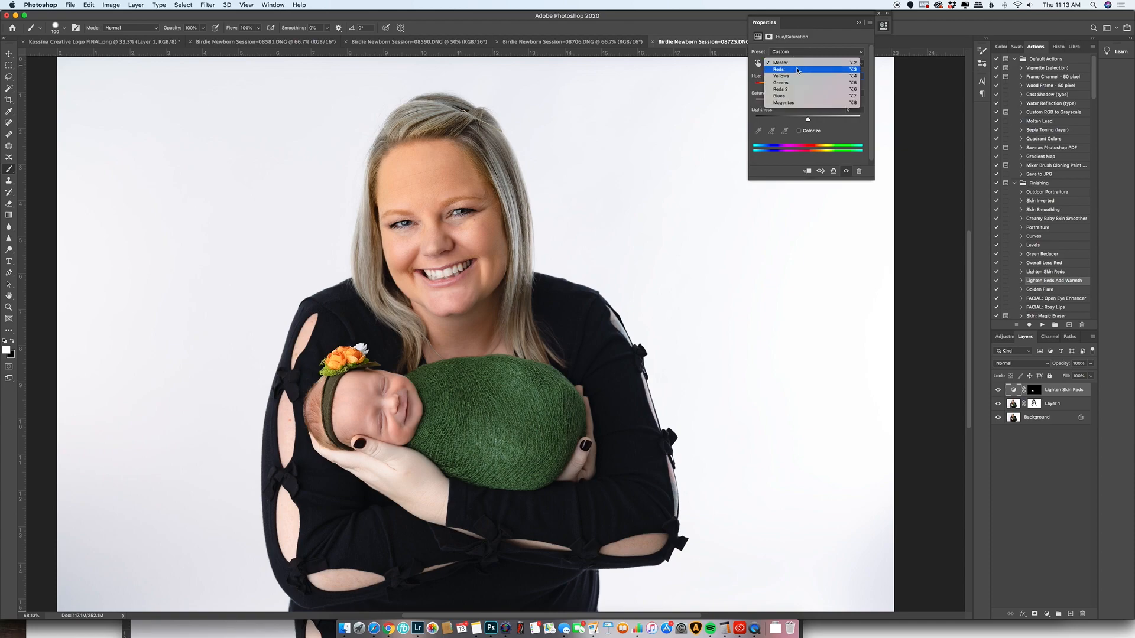
click(798, 71)
drag(806, 103, 804, 99)
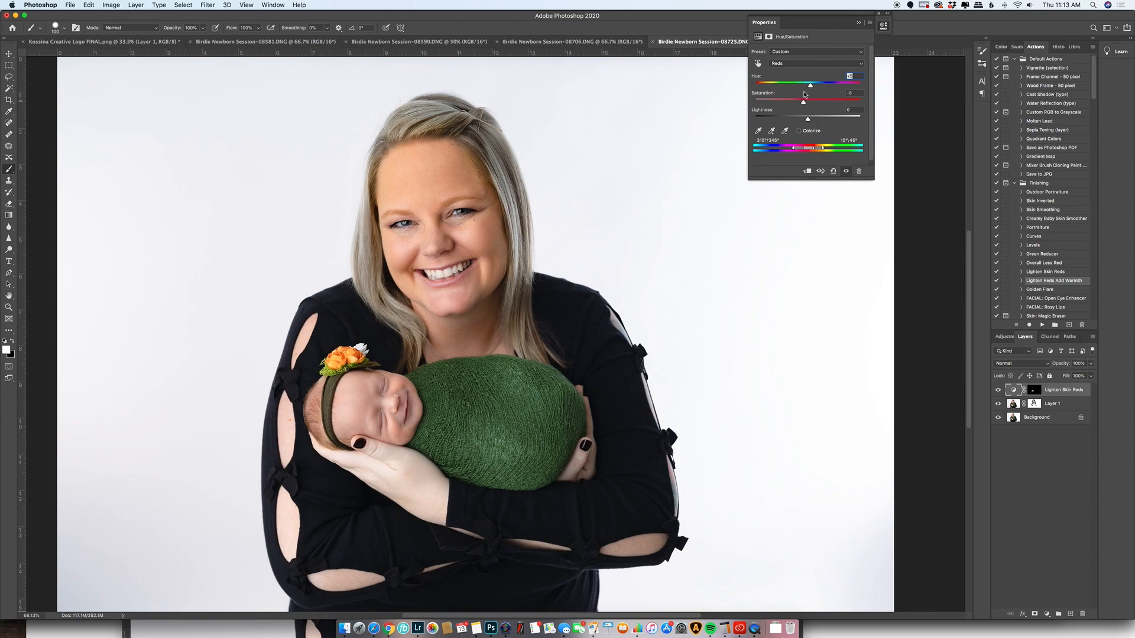
- Run the Decrease Yellow action above the Lighten Skin Reds layer
click(1055, 483)
scroll(1050, 255, down, 5)
scroll(1050, 256, down, 10)
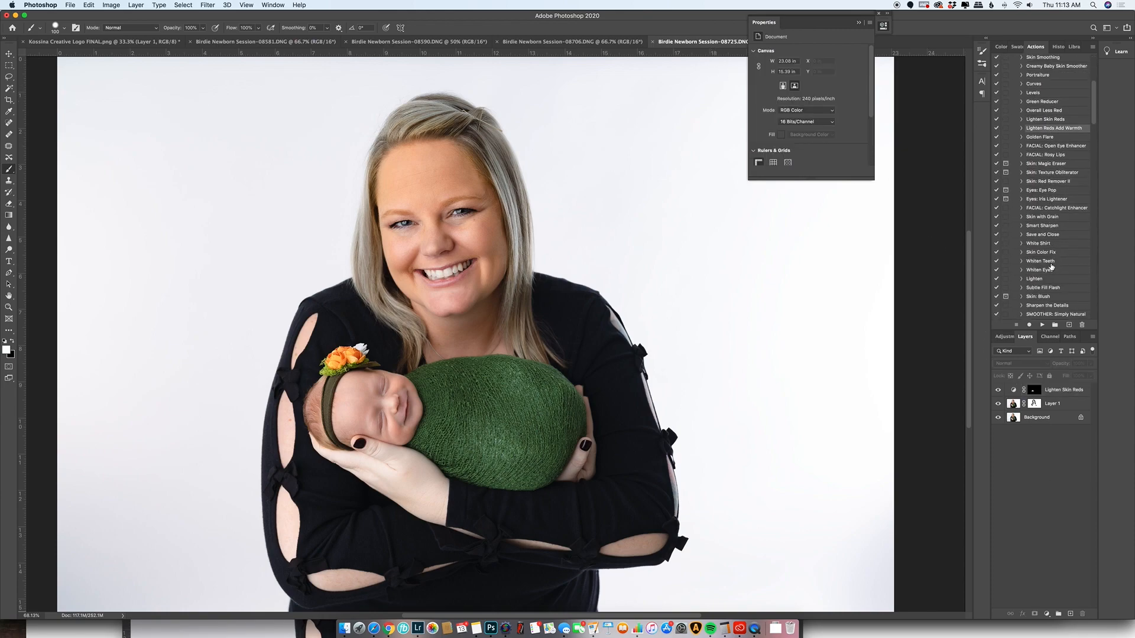
click(1044, 272)
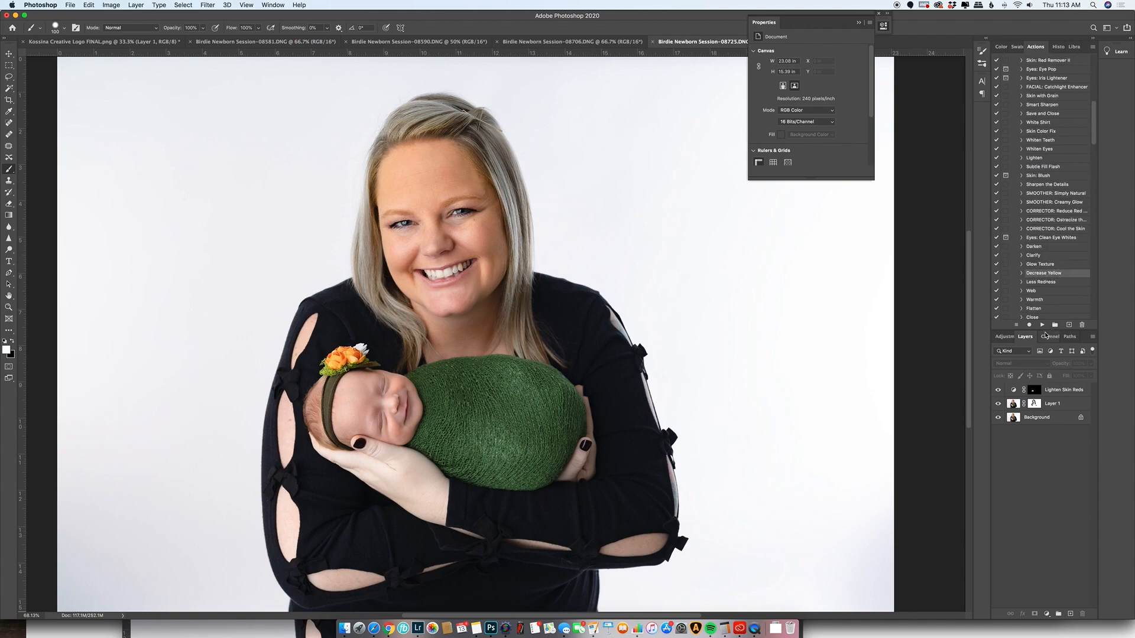
click(1042, 324)
scroll(662, 299, right, 2)
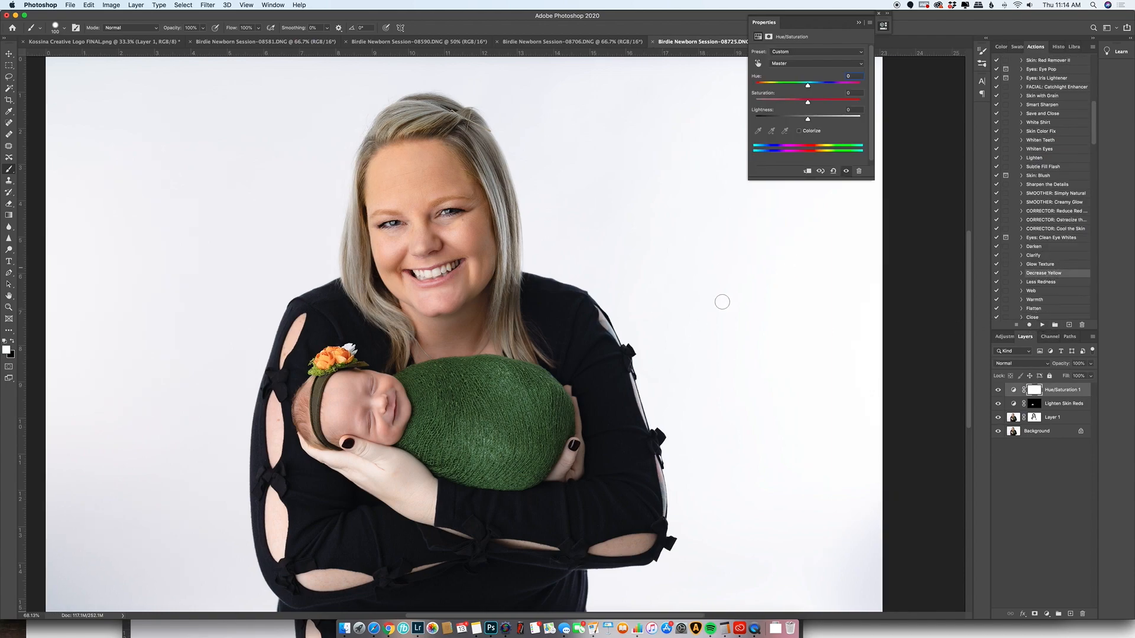
- Mask the yellow reduction off the swaddled baby by painting black on its mask with a 250-pixel brush
click(1033, 390)
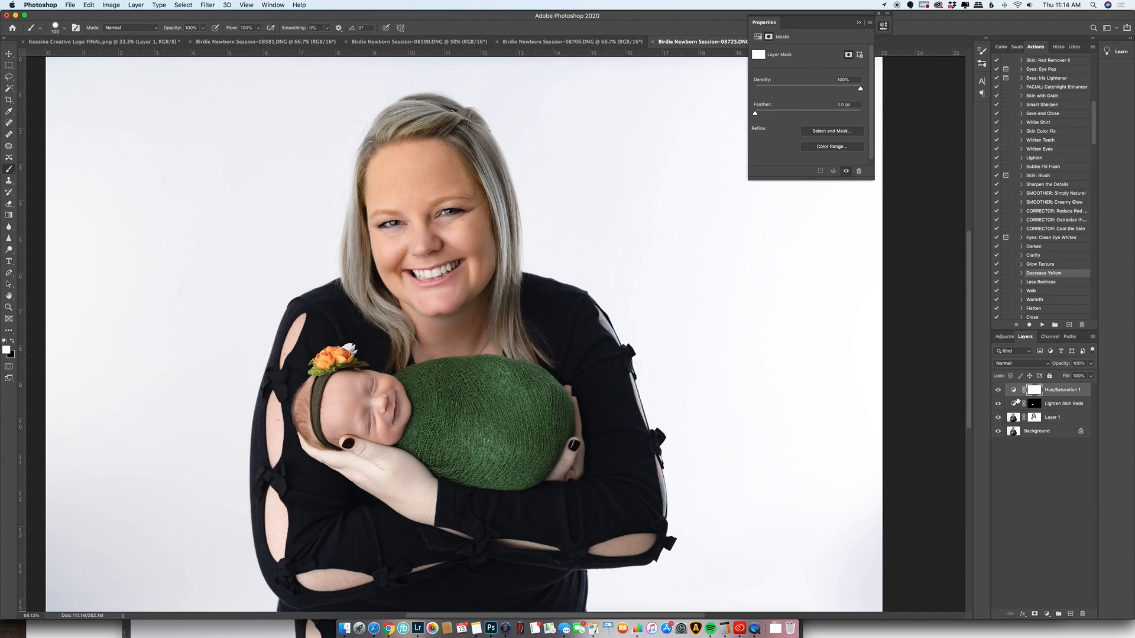
key(bracketright)
key(bracketright)
key(x)
- Run the Skin: Blush action and continue past its instructions
scroll(1067, 271, up, 4)
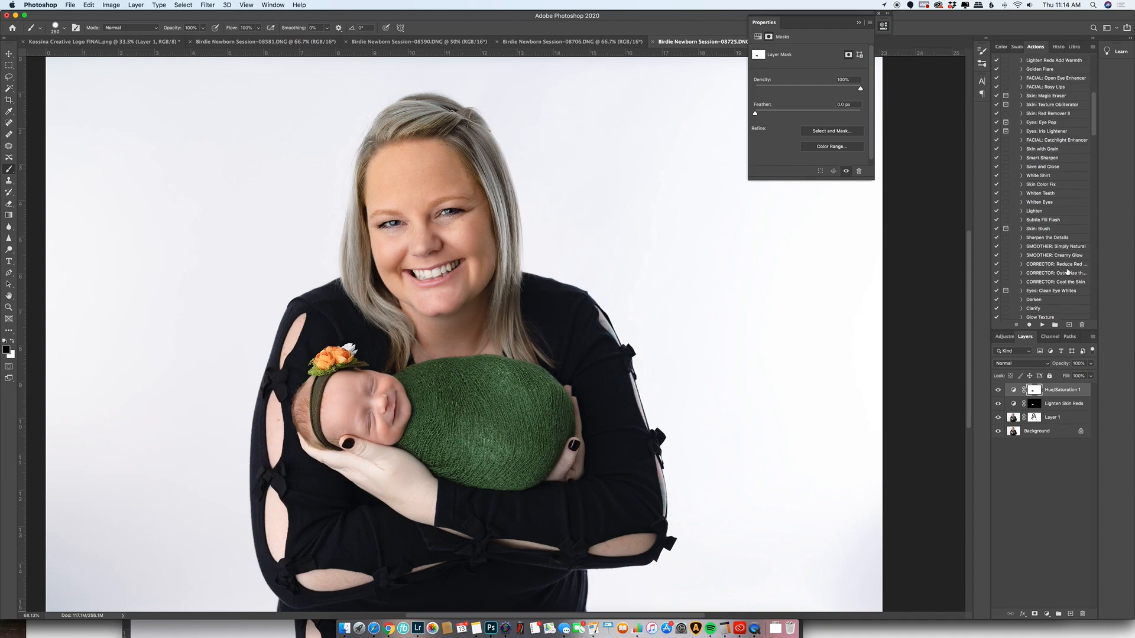
click(1058, 243)
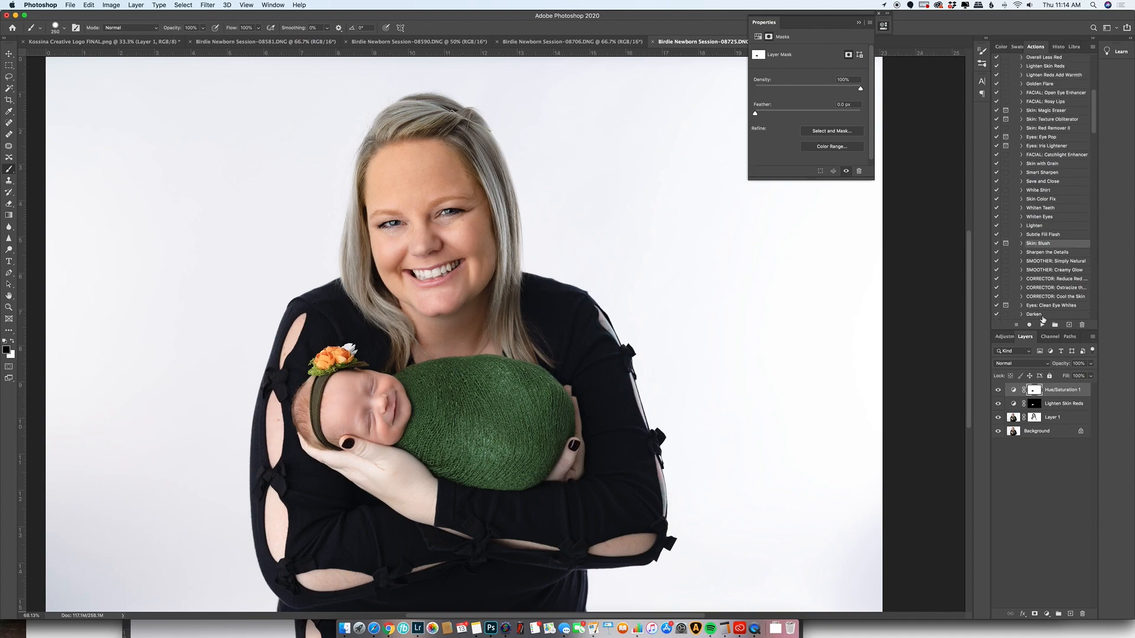
click(1042, 324)
click(640, 217)
drag(384, 433, 381, 427)
key(super+z)
key(super+z)
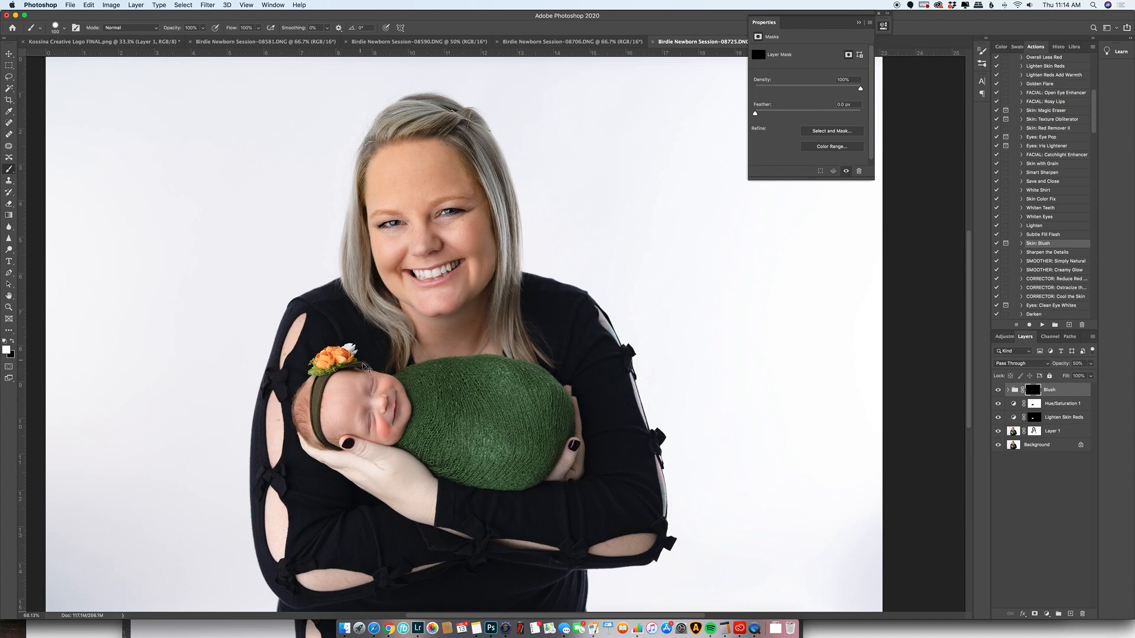
- Soften the brush, lower its opacity to 63% and reduce its flow, and paint blush on both of the baby's cheeks
click(55, 26)
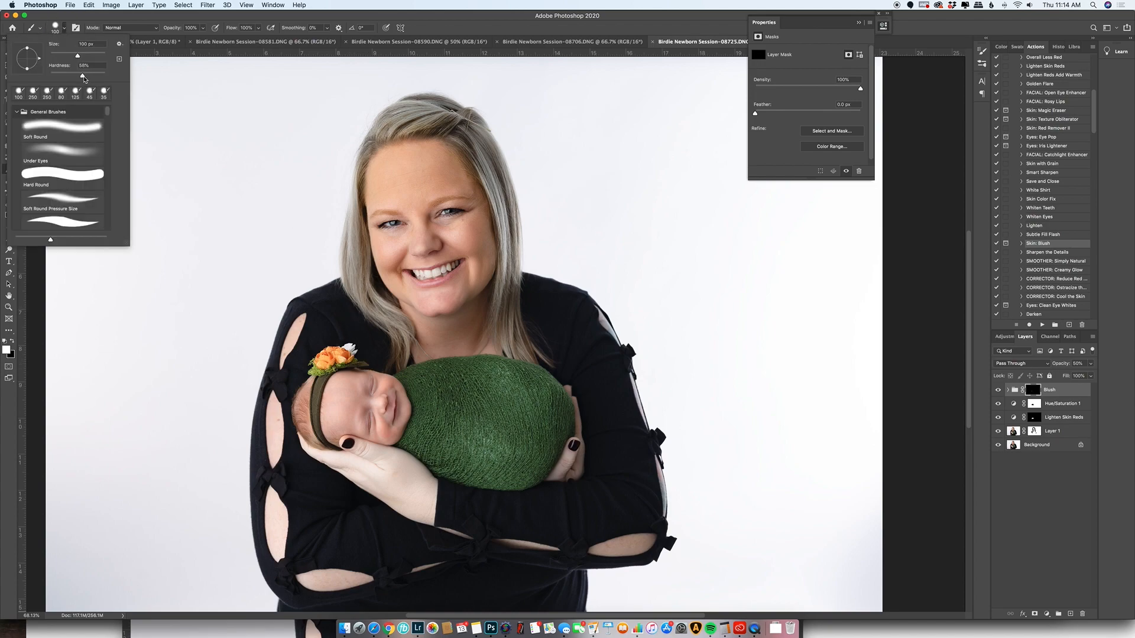
drag(174, 28, 152, 29)
drag(234, 29, 223, 29)
drag(381, 431, 382, 428)
click(389, 383)
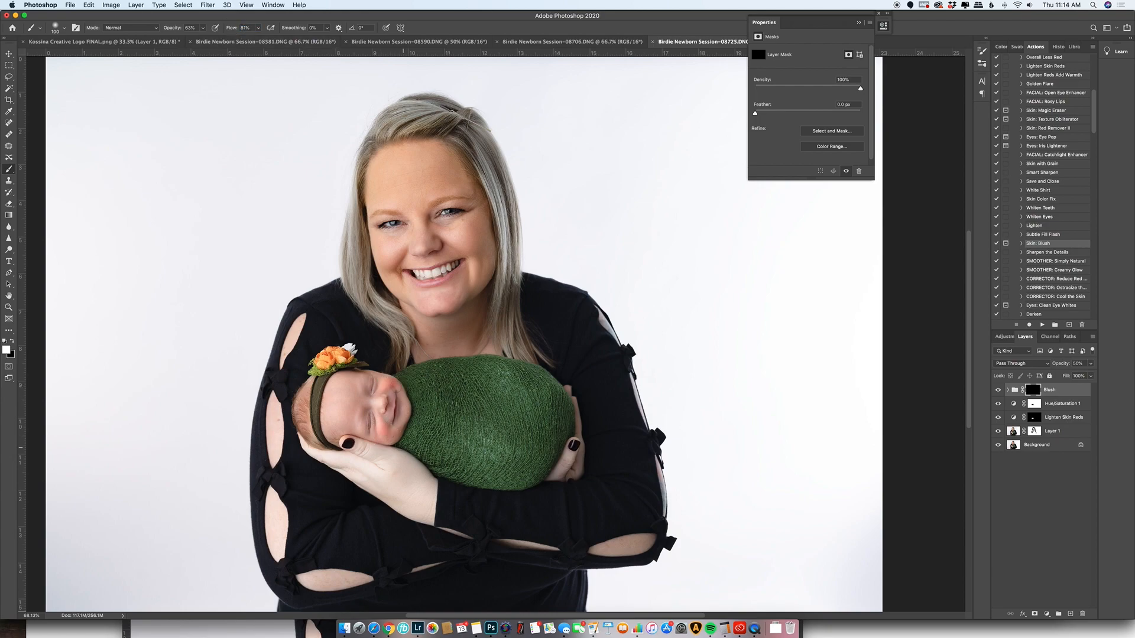
- Lower the Blush group's opacity to 15% and mask out the blush spilling past the edge of the baby's face
drag(1062, 370, 1037, 371)
key(x)
mouse_move(402, 432)
mouse_down()
mouse_move(399, 381)
mouse_move(392, 415)
mouse_move(404, 425)
mouse_move(393, 443)
mouse_move(402, 388)
mouse_up()
- Paint blush onto the mother's cheeks on the Blush mask with a larger 250-pixel white brush
key(x)
key(bracketright)
drag(390, 259, 392, 254)
- Run the Whiten Teeth action and paint the whitening over the mother's teeth on its mask
click(1050, 297)
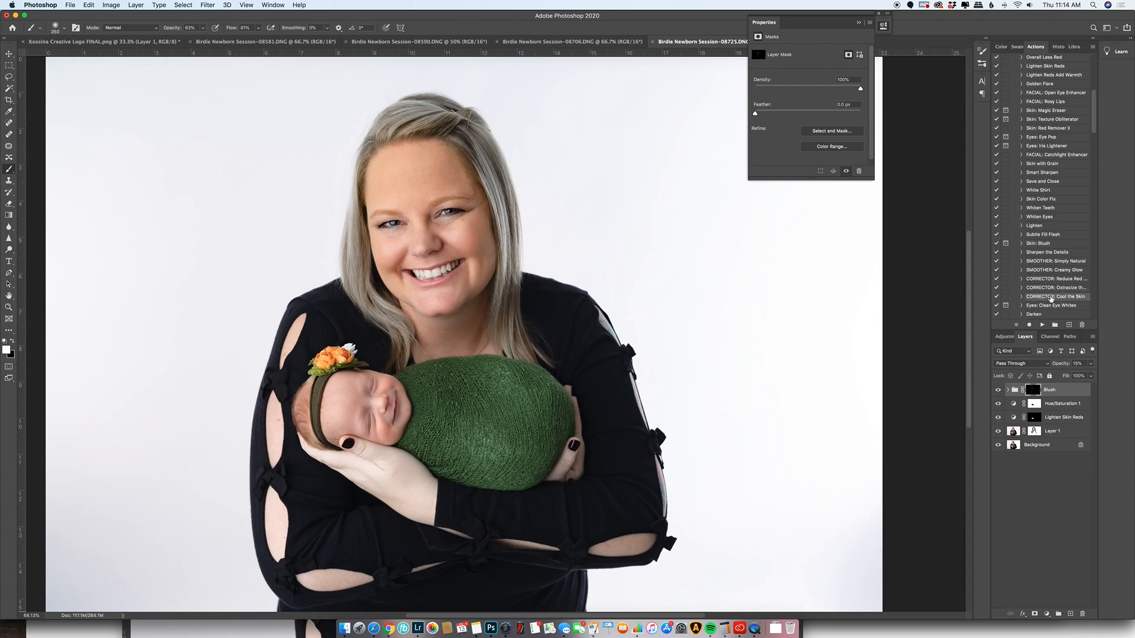
click(1052, 208)
click(1042, 325)
mouse_move(453, 266)
mouse_down()
mouse_move(413, 271)
mouse_move(457, 264)
mouse_up()
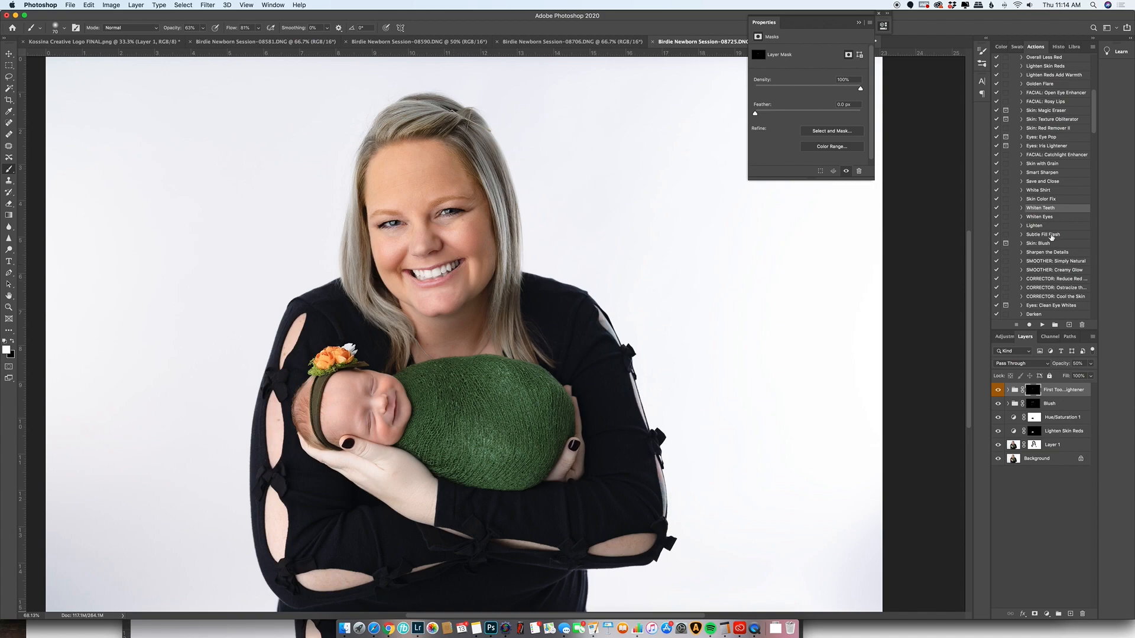
- Apply the FACIAL: Open Eye Enhancer action to the mother's eyes by painting its mask, and select the Background layer
scroll(1046, 265, up, 2)
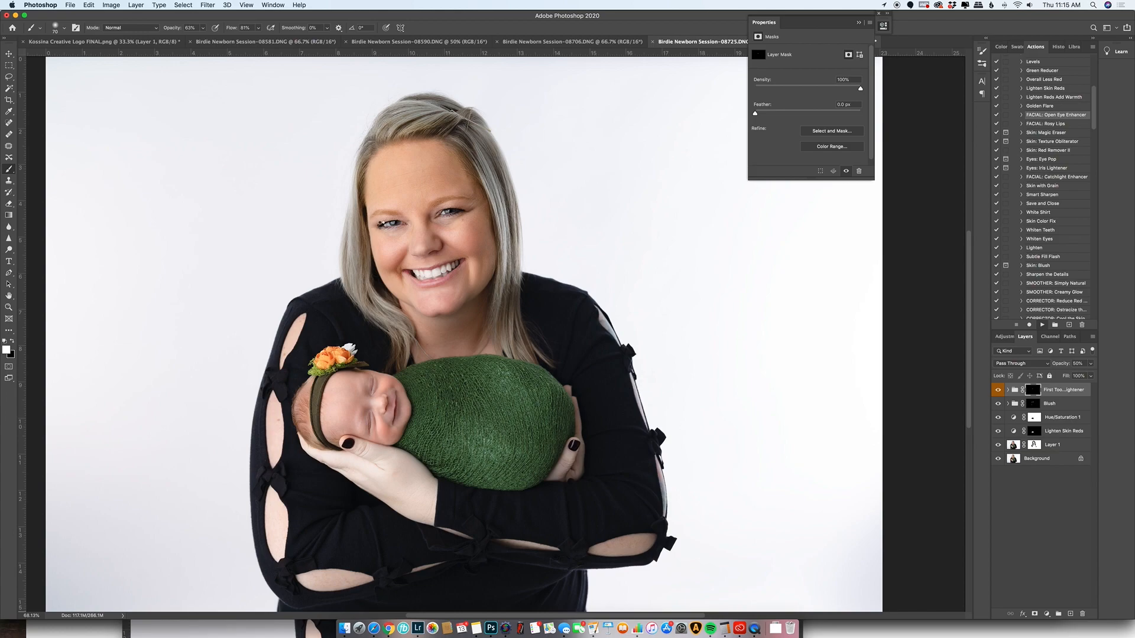
drag(390, 223, 395, 224)
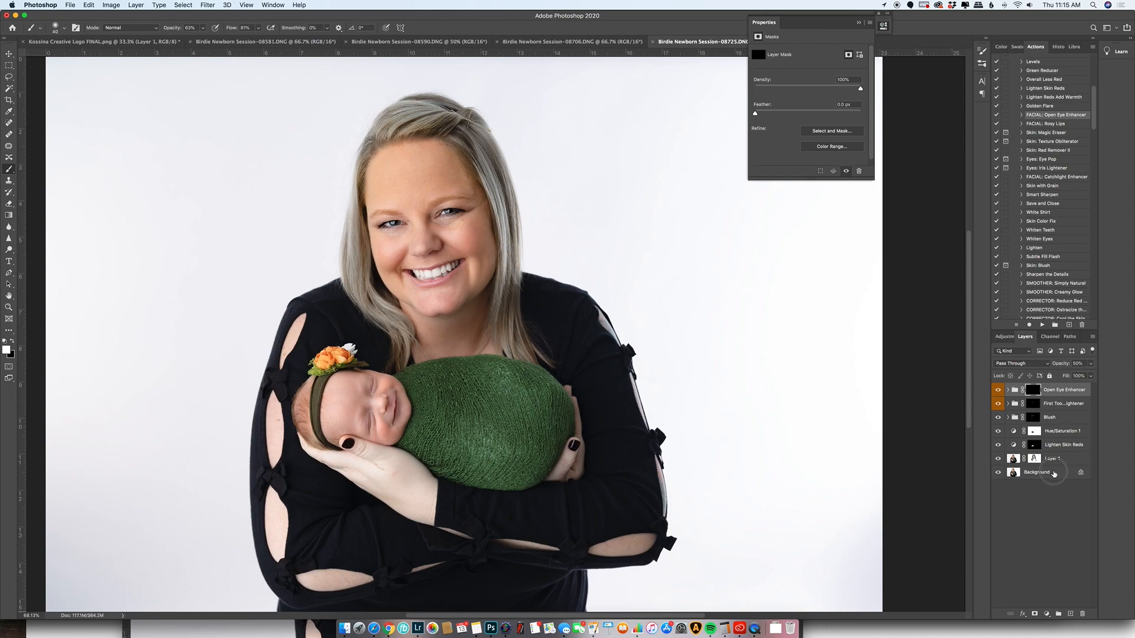
click(1053, 472)
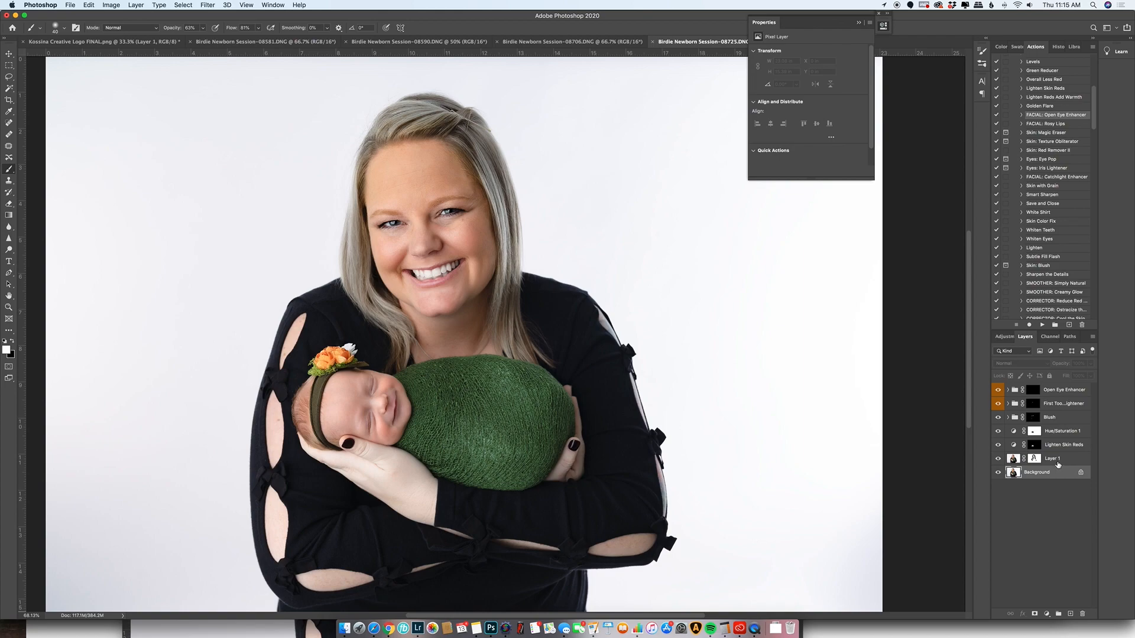
- Select all layers from Background up to Open Eye Enhancer and flatten the image
shift+click(1057, 390)
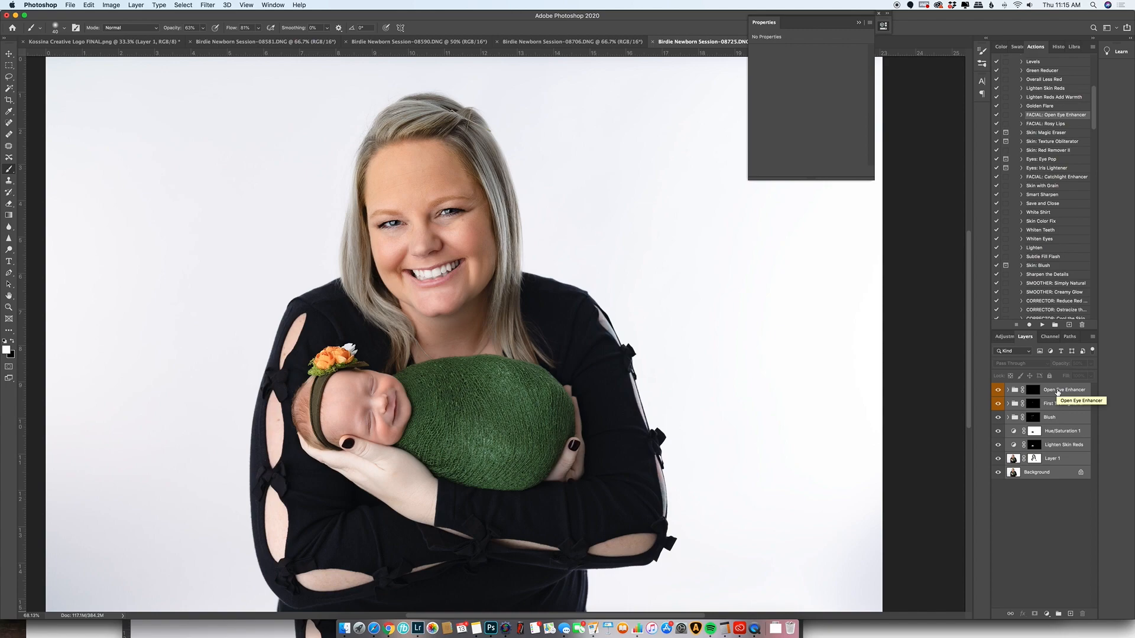
right_click(1069, 431)
click(998, 511)
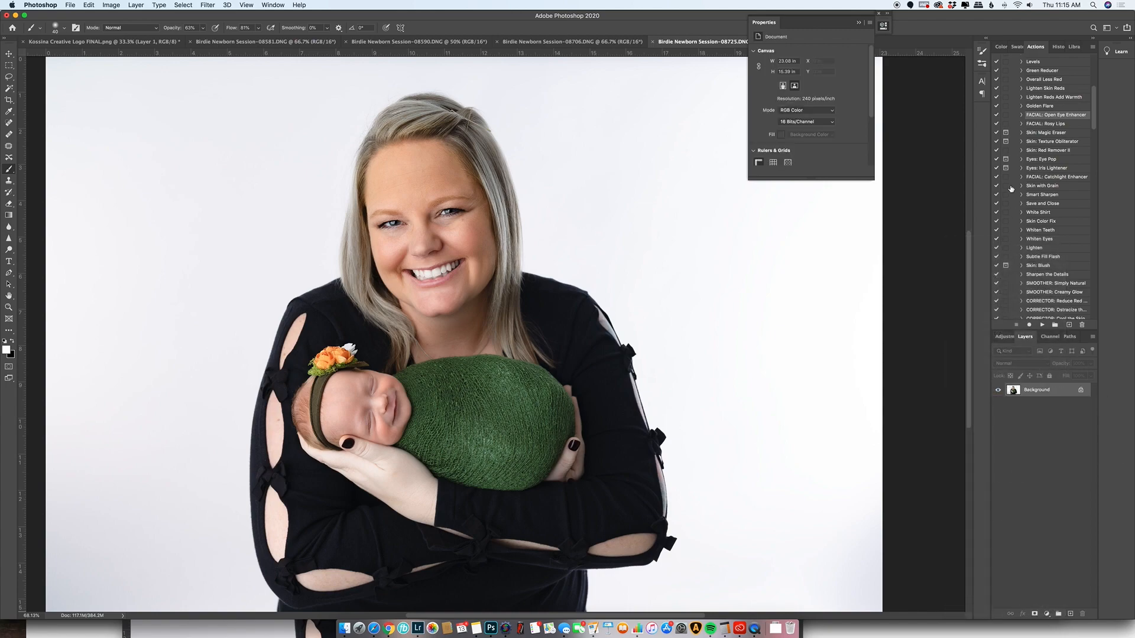
- Find and run the Under Eye Bag Removal action on the flattened image
scroll(1044, 265, down, 10)
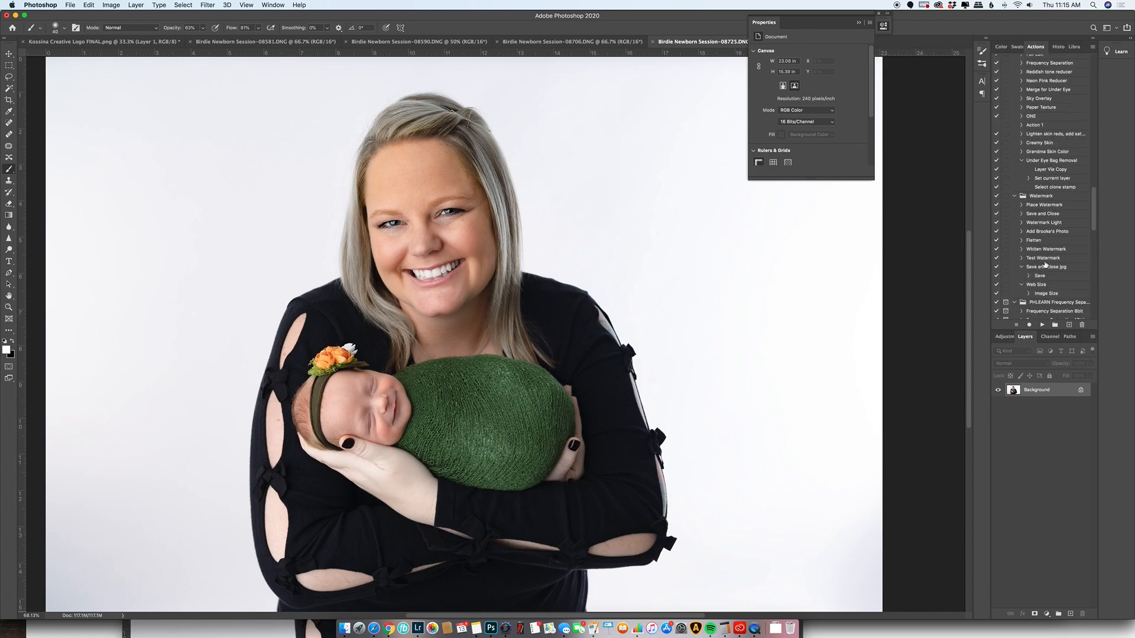
scroll(1047, 265, down, 3)
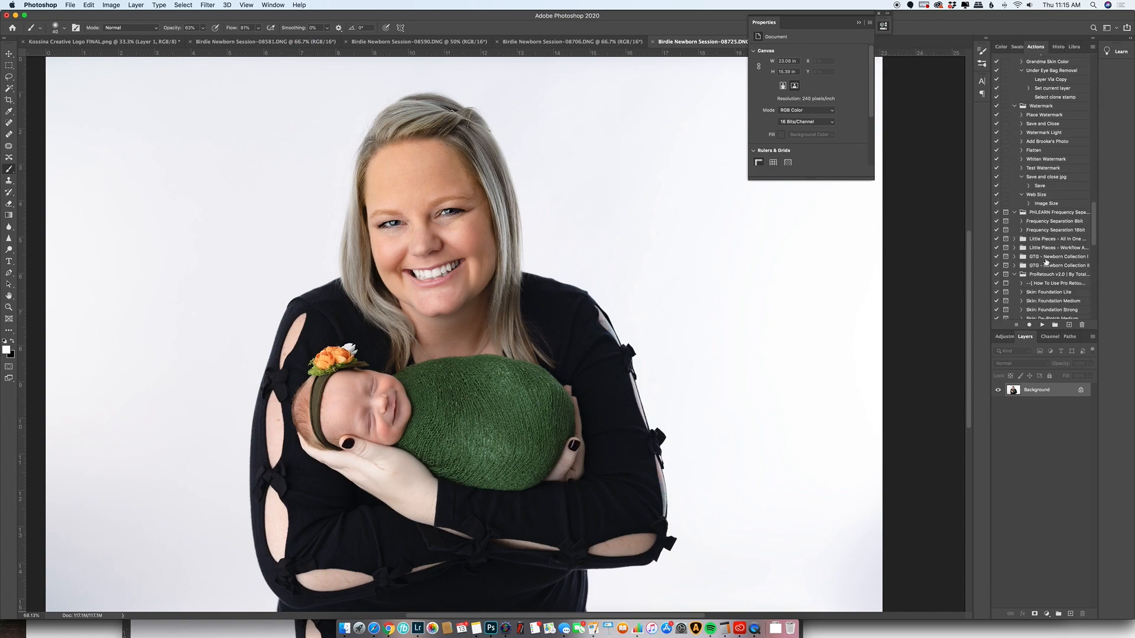
scroll(1044, 259, down, 15)
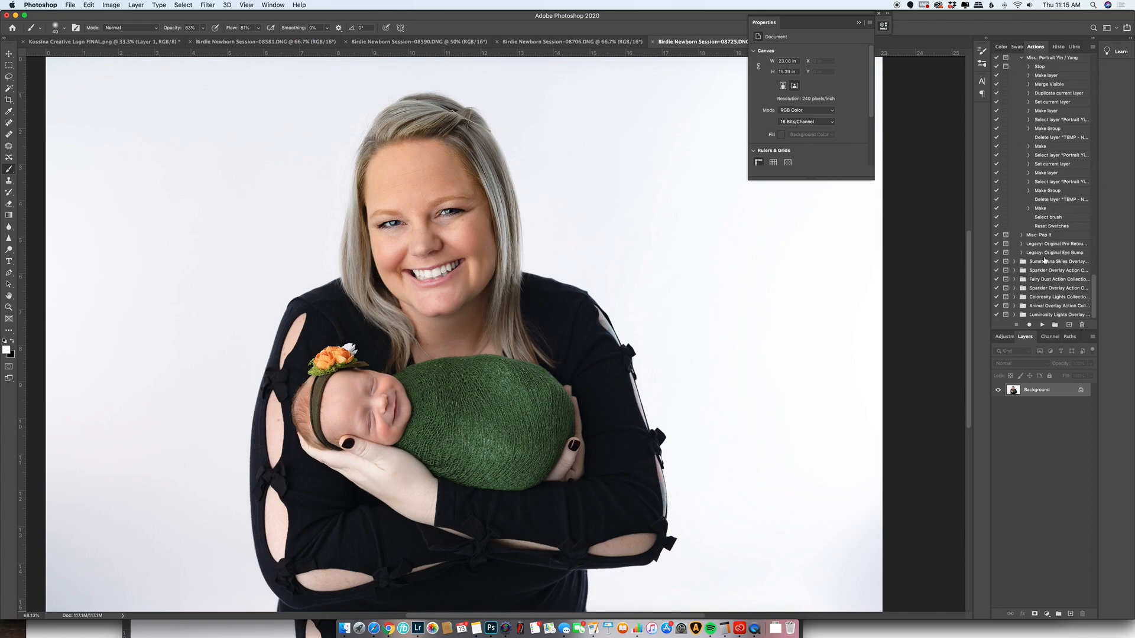
scroll(1042, 256, up, 10)
scroll(1042, 258, up, 2)
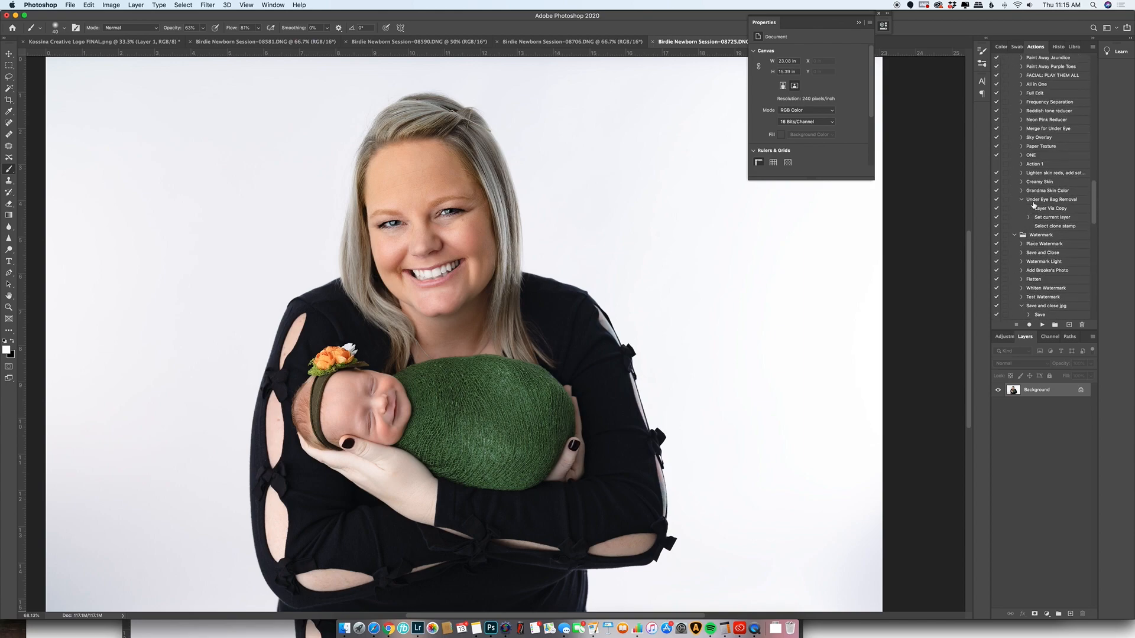
click(1042, 325)
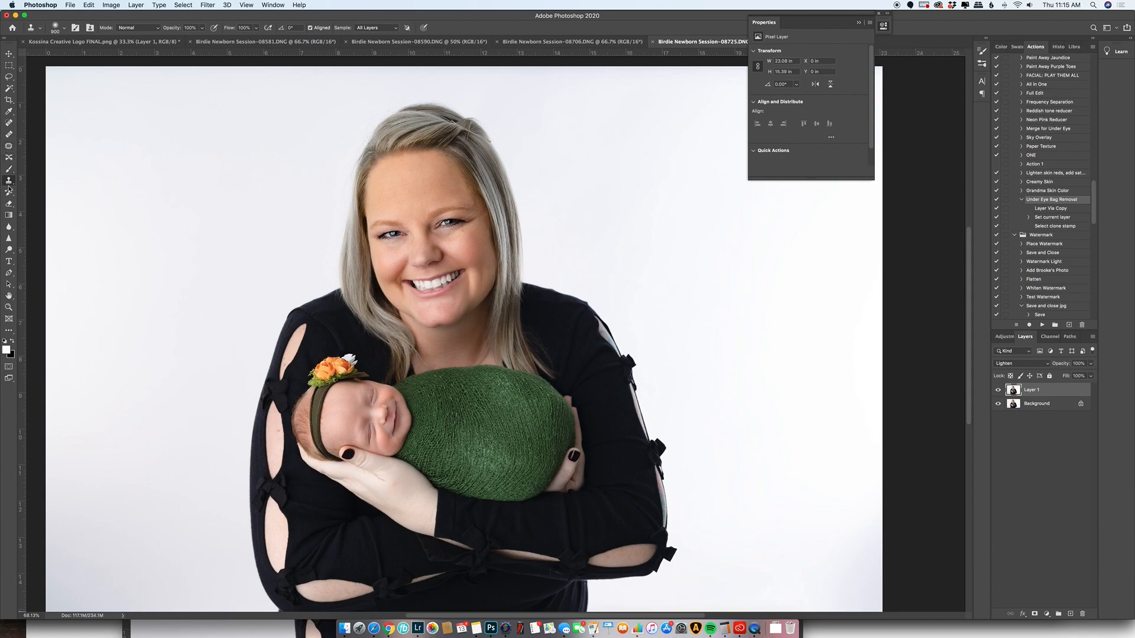
- With a much smaller Clone Stamp brush, clone cheek skin over the shadows under the mother's eye on the image's left side
key(super+plus)
key(super+plus)
key(super+plus)
scroll(410, 320, up, 7)
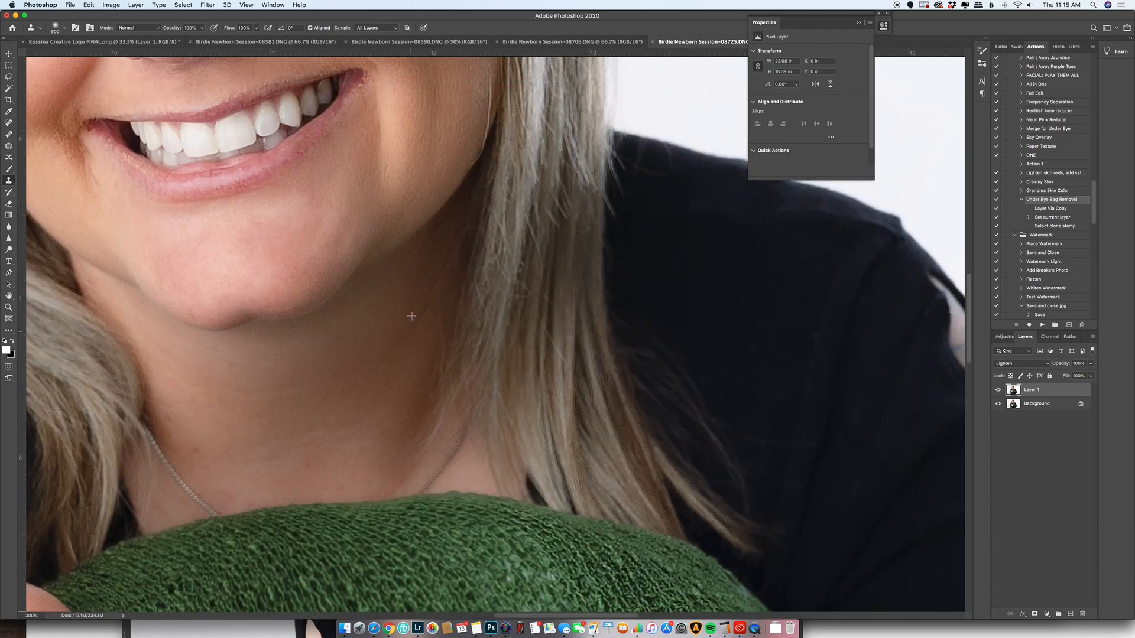
scroll(409, 322, up, 4)
key(bracketleft)
key(bracketleft)
key(bracketleft)
key(bracketleft)
key(bracketleft)
key(bracketleft)
key(bracketleft)
key(bracketleft)
key(bracketleft)
key(bracketleft)
key(bracketleft)
key(bracketleft)
scroll(155, 473, left, 5)
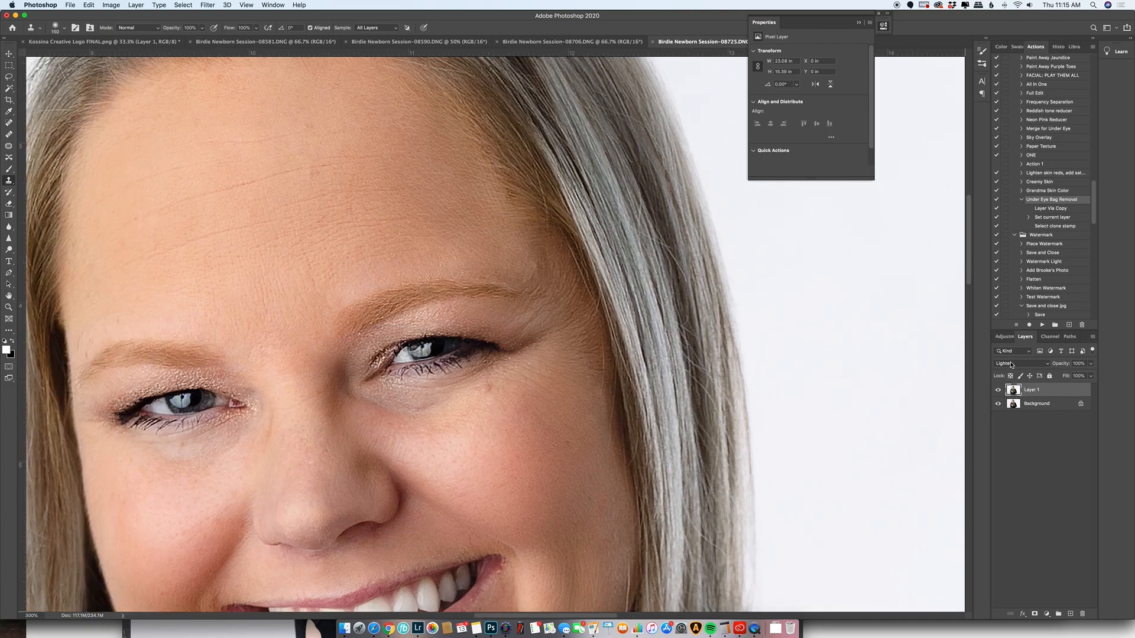
key(bracketleft)
key(bracketleft)
key(bracketleft)
click(64, 27)
click(85, 28)
mouse_move(203, 469)
mouse_down()
mouse_move(235, 437)
mouse_move(162, 462)
mouse_up()
alt+click(171, 497)
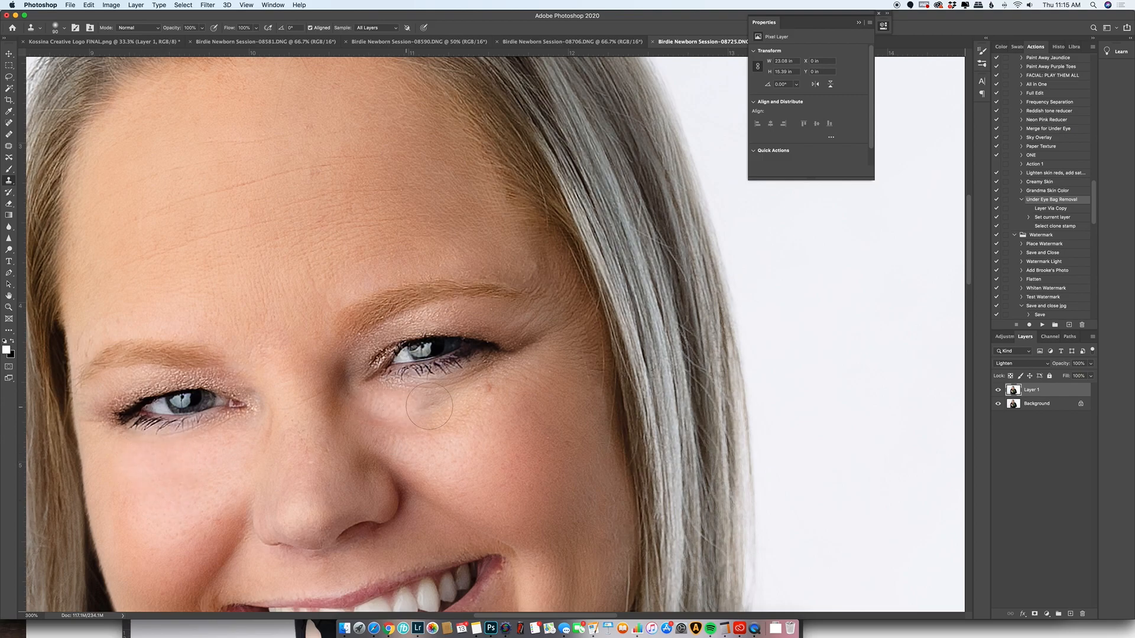
- Clone cheek skin over the shadows under the mother's other eye, undoing a stroke and resampling for the area beside the nose
alt+click(459, 443)
mouse_move(436, 407)
mouse_down()
mouse_move(378, 396)
mouse_move(431, 401)
mouse_move(500, 383)
mouse_up()
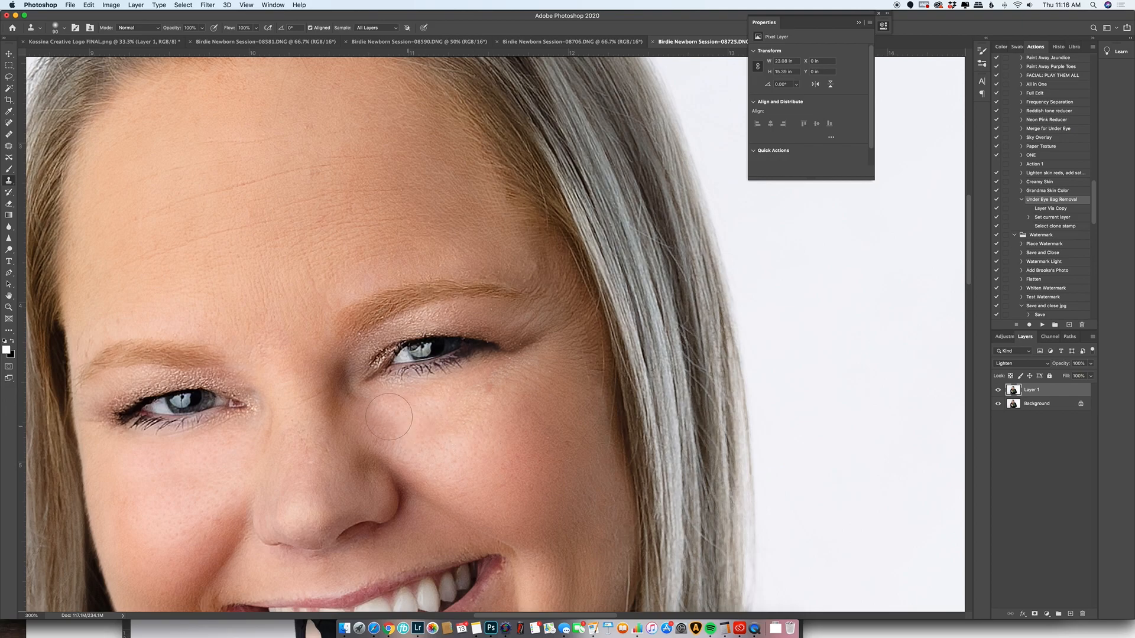
key(super+z)
alt+click(474, 446)
click(375, 416)
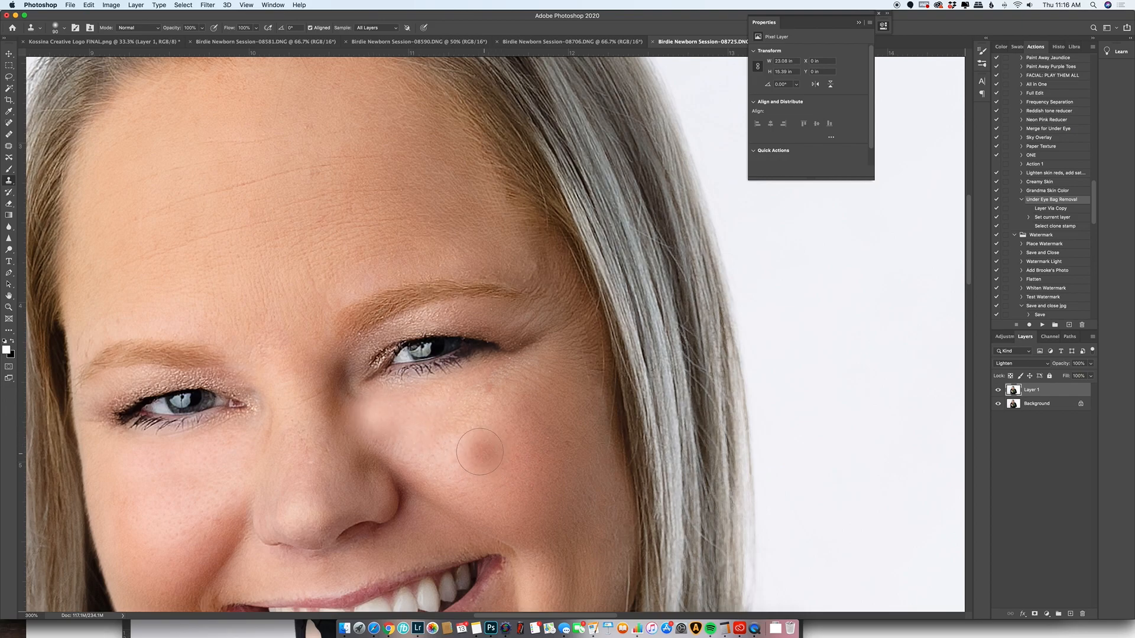
- Use the Patch tool to blend the cloned skin between the nose and cheek below that eye, and clear the selections
click(8, 146)
mouse_move(384, 440)
mouse_down()
mouse_move(386, 392)
mouse_move(380, 438)
mouse_move(482, 472)
mouse_move(470, 443)
mouse_move(417, 445)
mouse_move(472, 461)
mouse_up()
key(super+d)
key(super+d)
mouse_move(349, 386)
mouse_down()
mouse_move(367, 425)
mouse_move(346, 390)
mouse_up()
key(super+d)
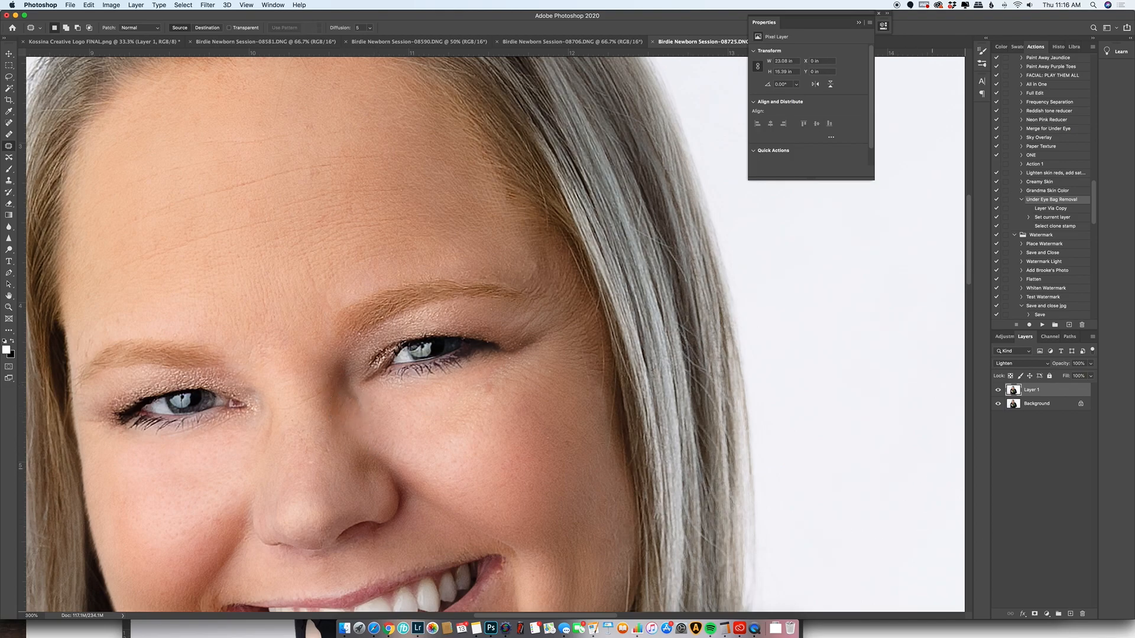
- Add a layer mask to Layer 1 and refine the under-eye retouching with the Brush tool on the mask
click(1035, 615)
key(b)
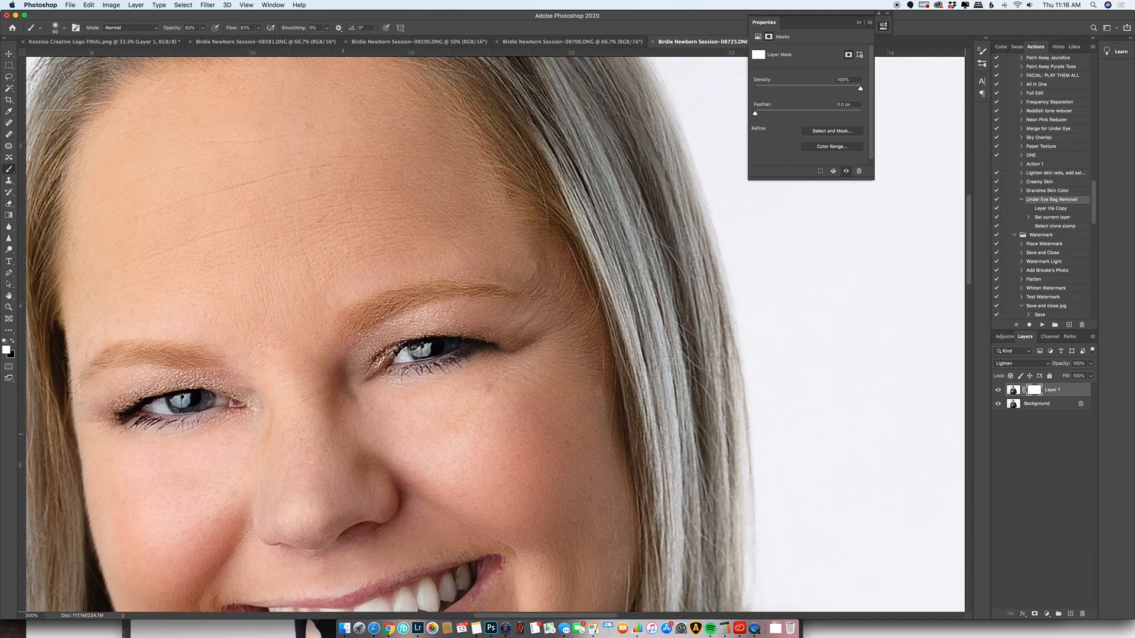
key(x)
key(x)
key(super+0)
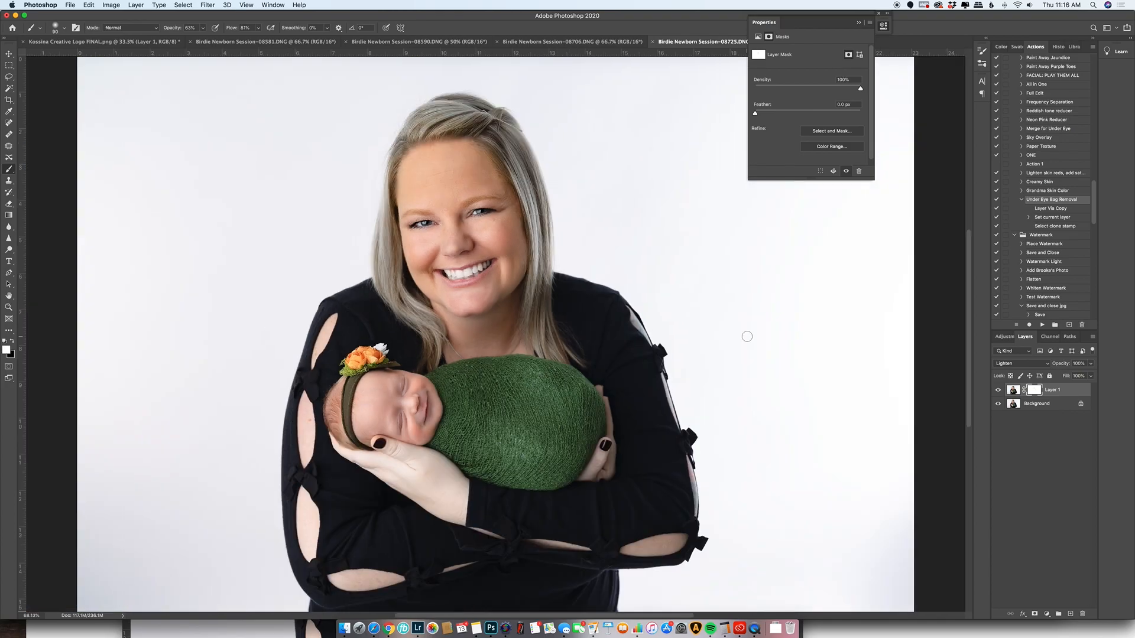
- Lower Layer 1's opacity to soften the under-eye retouch and flatten the image
mouse_move(1062, 367)
mouse_down()
mouse_move(1047, 366)
mouse_move(1060, 365)
mouse_up()
click(855, 21)
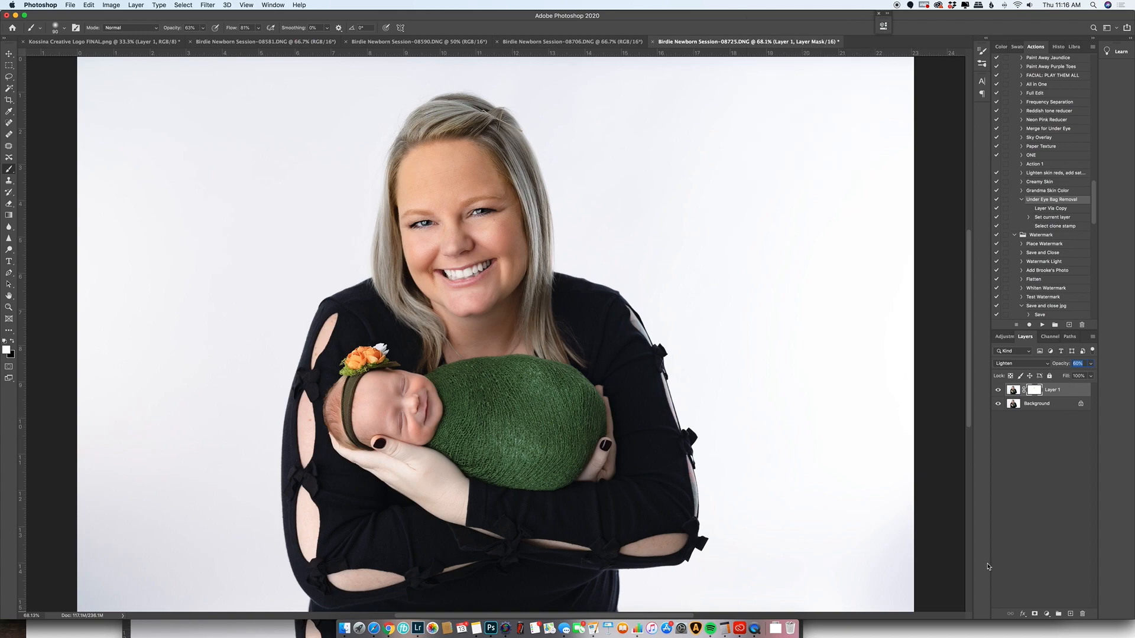
right_click(1068, 405)
click(1058, 491)
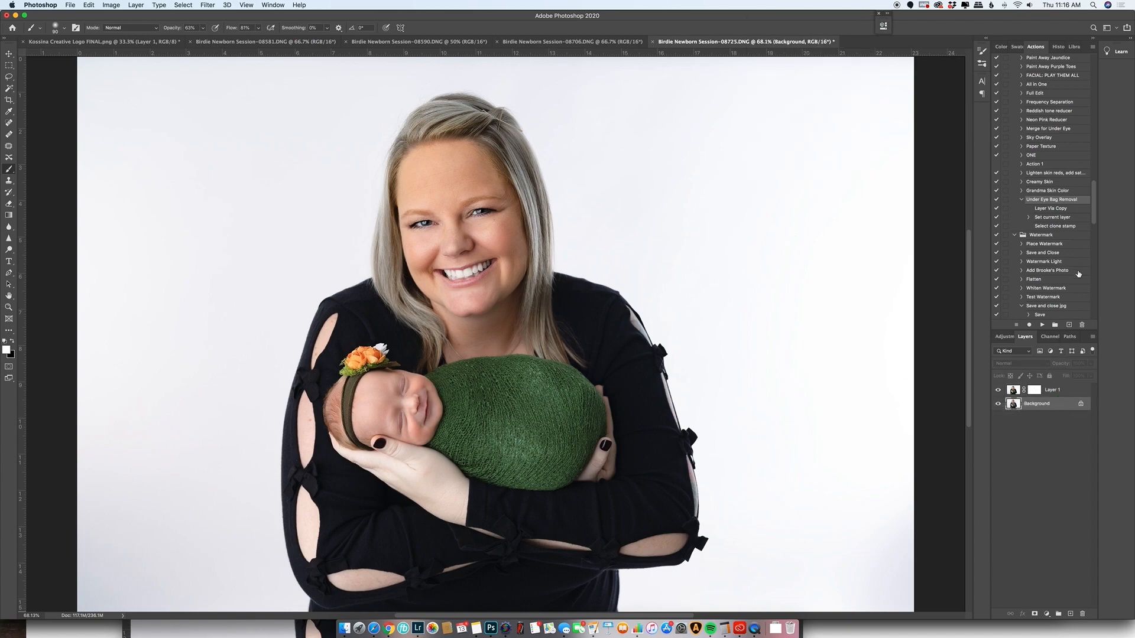
- Take a history snapshot of the finished portrait and compare it with the original opening state, ending on the snapshot
click(1052, 47)
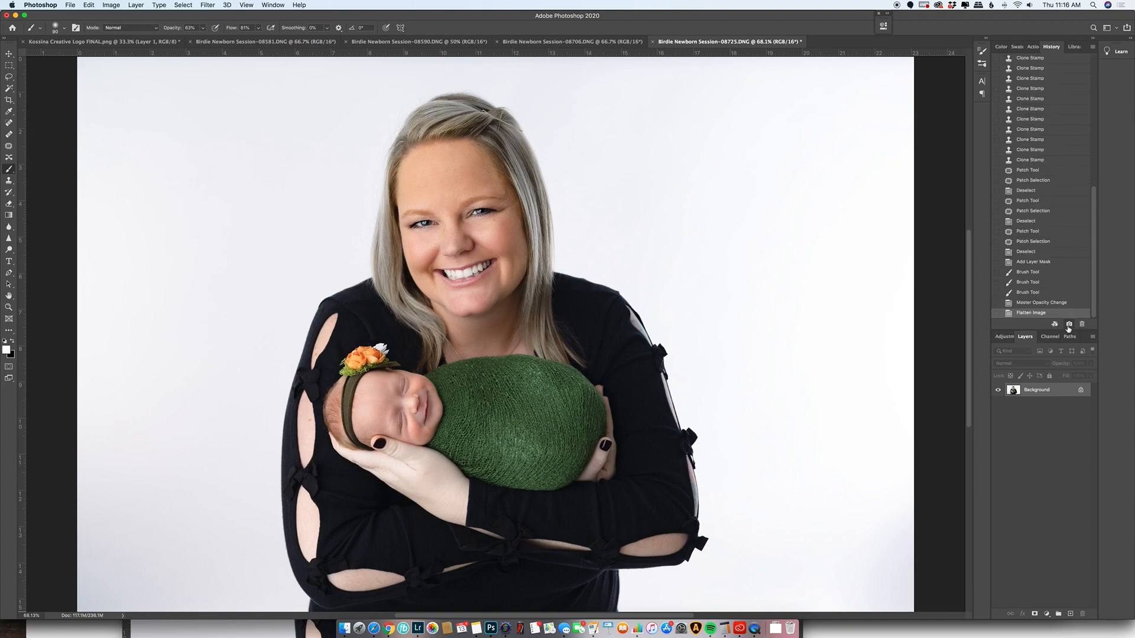
scroll(1021, 89, up, 5)
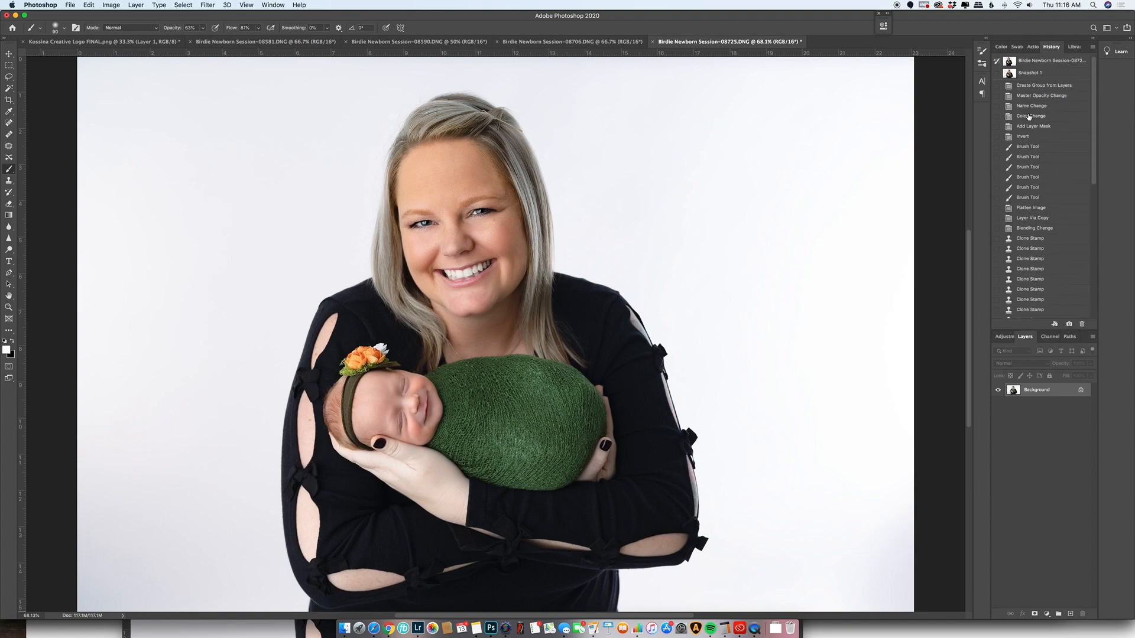
click(1017, 62)
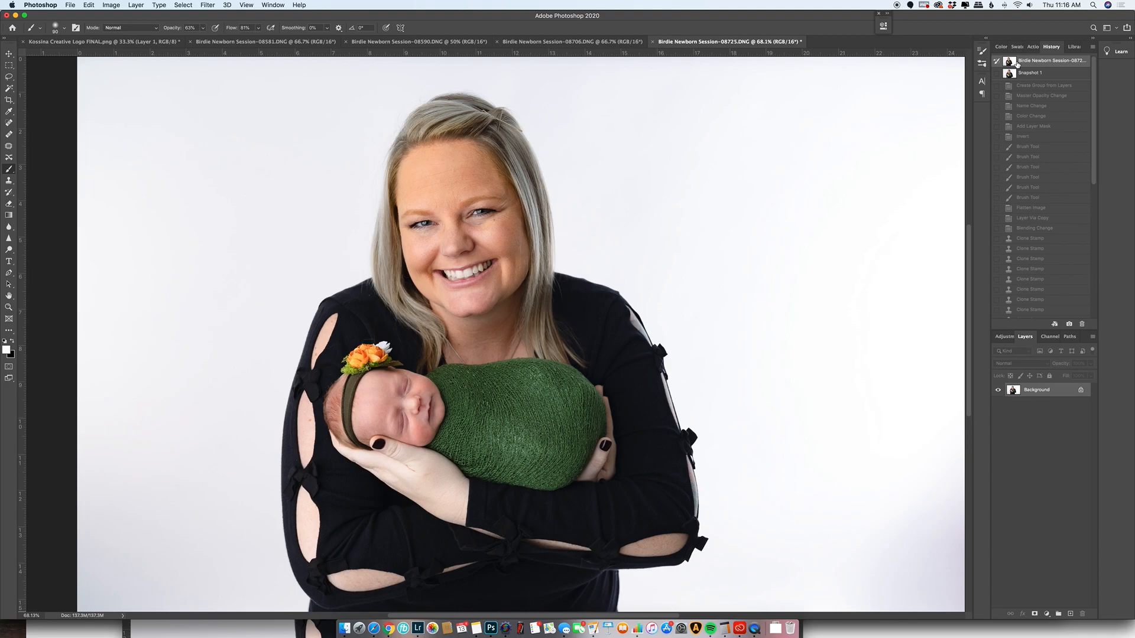
click(1019, 74)
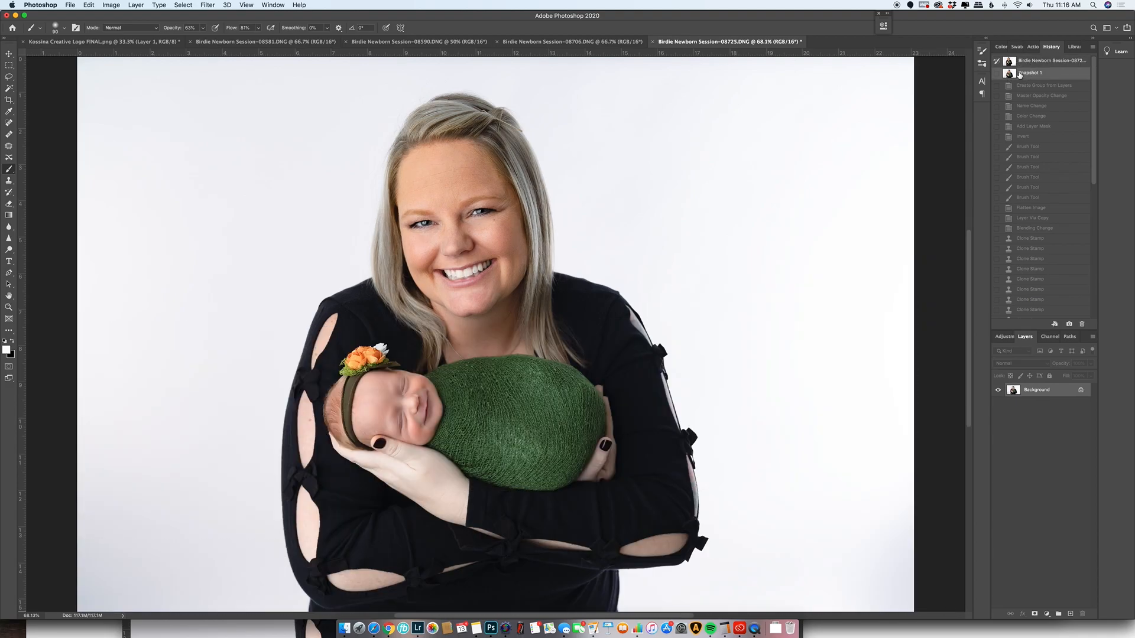
click(1021, 64)
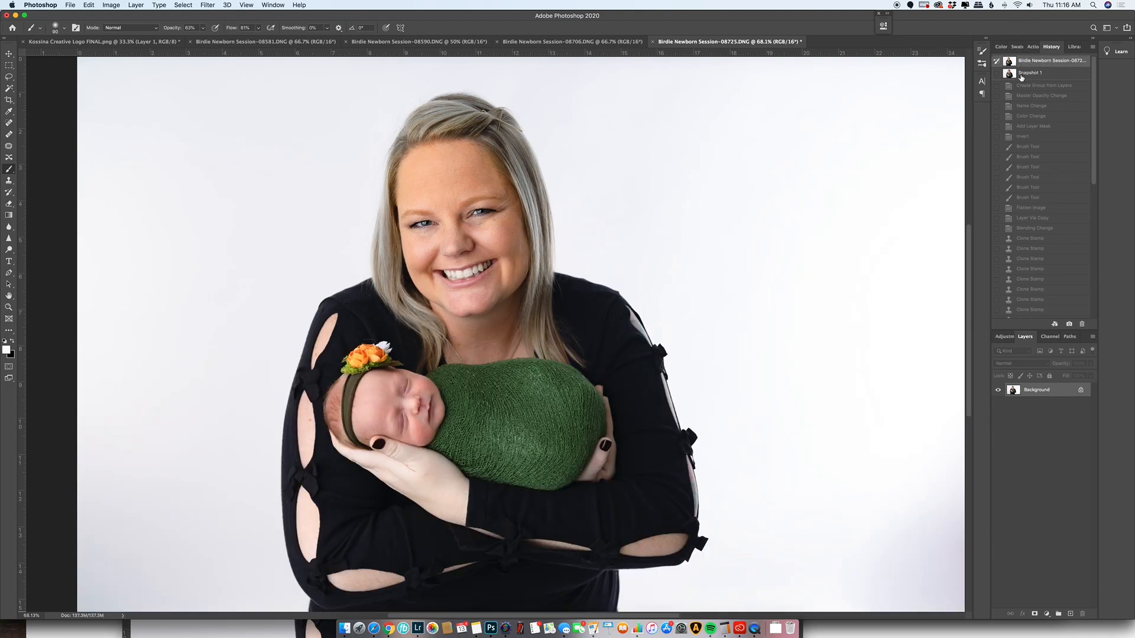
click(1021, 73)
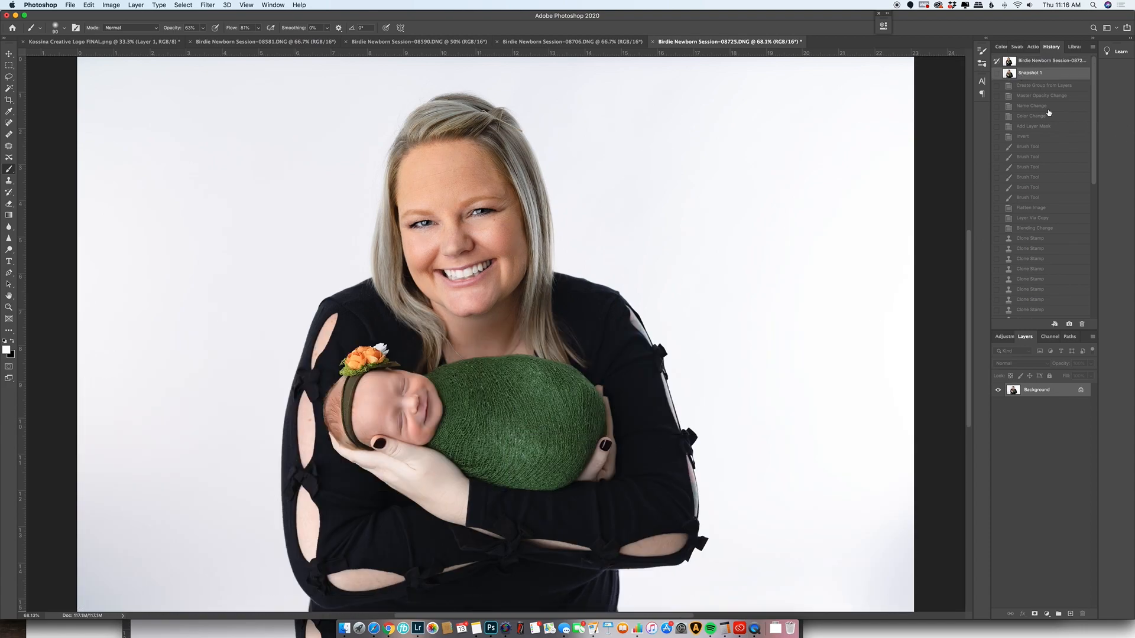
right_click(756, 632)
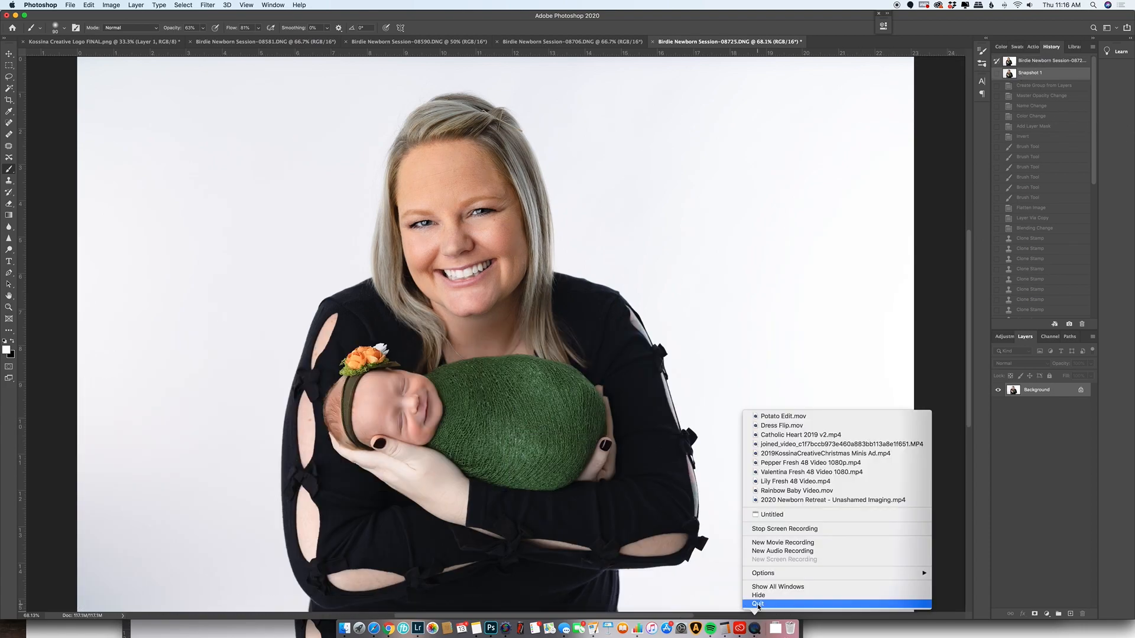